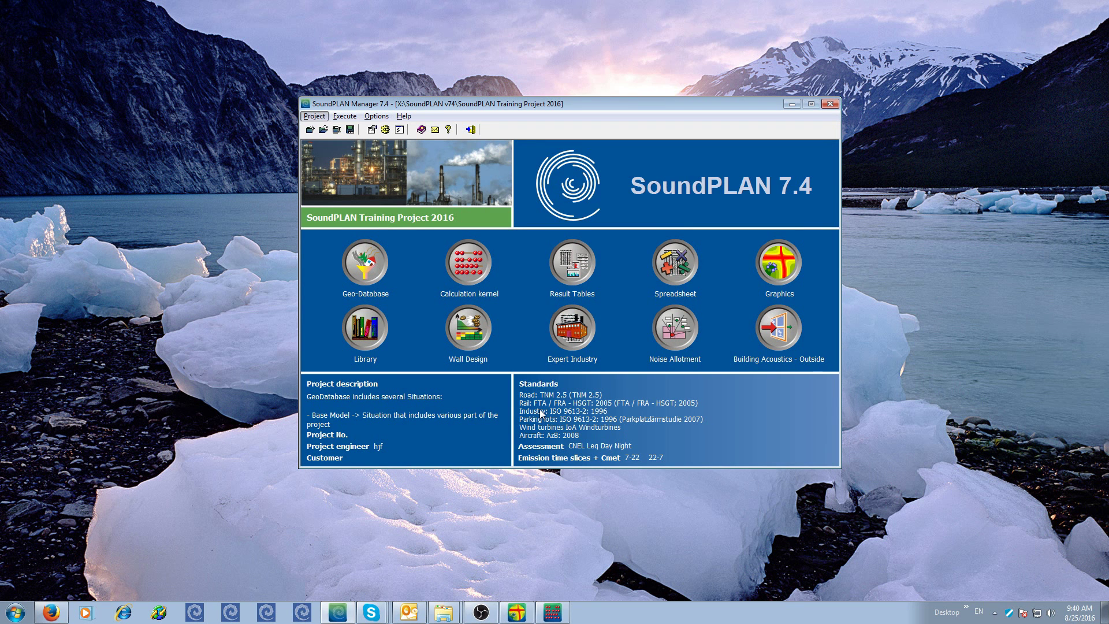
Start the Geo-Database for SoundPLAN Training Project 2016 from the Manager.
click(373, 267)
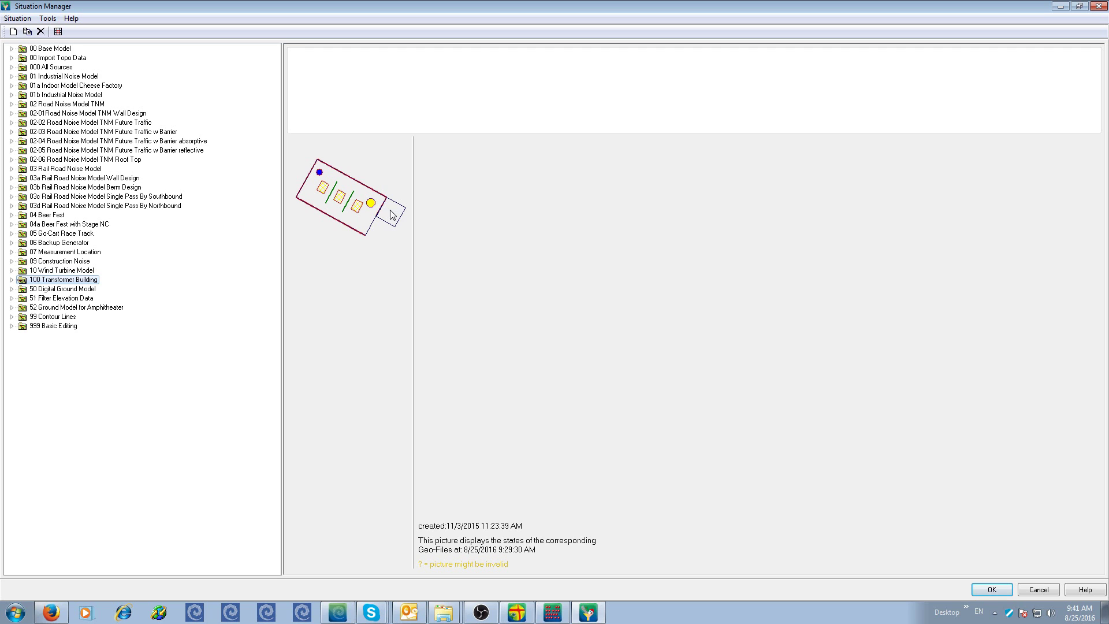
Select the '100 Transformer Building' situation to preview its building and indoor sources.
click(72, 281)
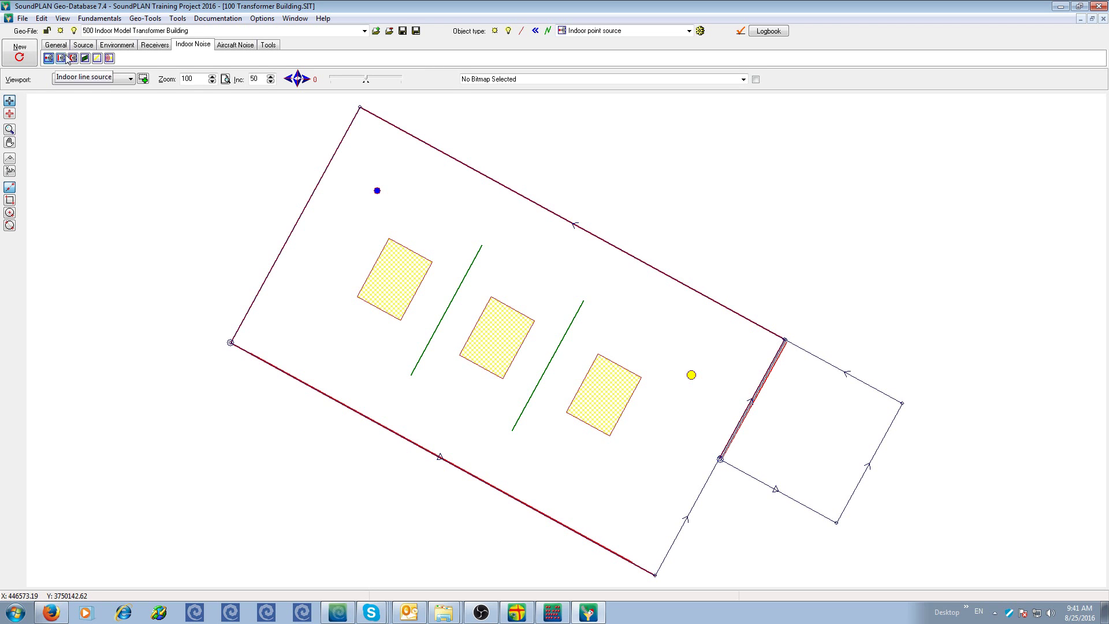
Switch to the Source object tools, making Indoor point source the active object type.
click(89, 47)
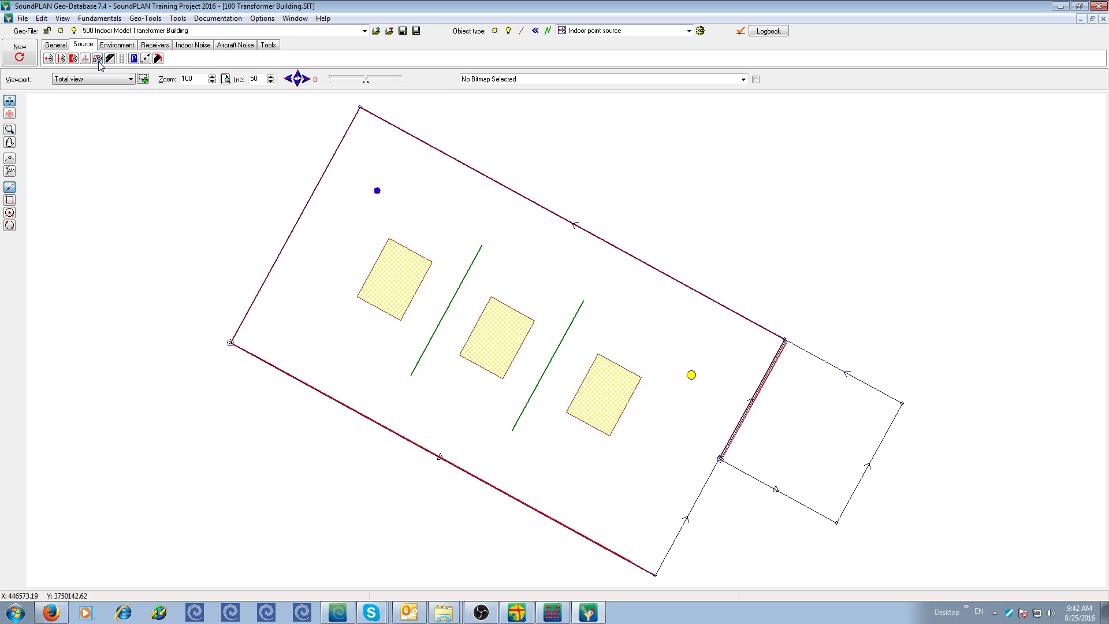
Open the transformer building's properties, check its 5.00 m height, then view its facade sources.
double_click(231, 344)
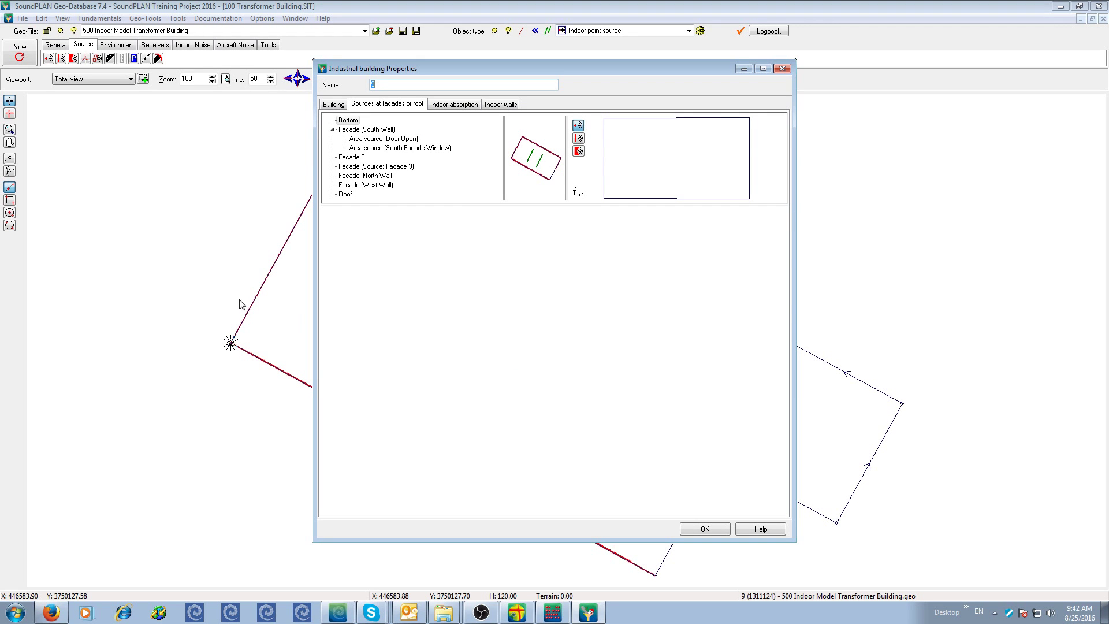
click(338, 106)
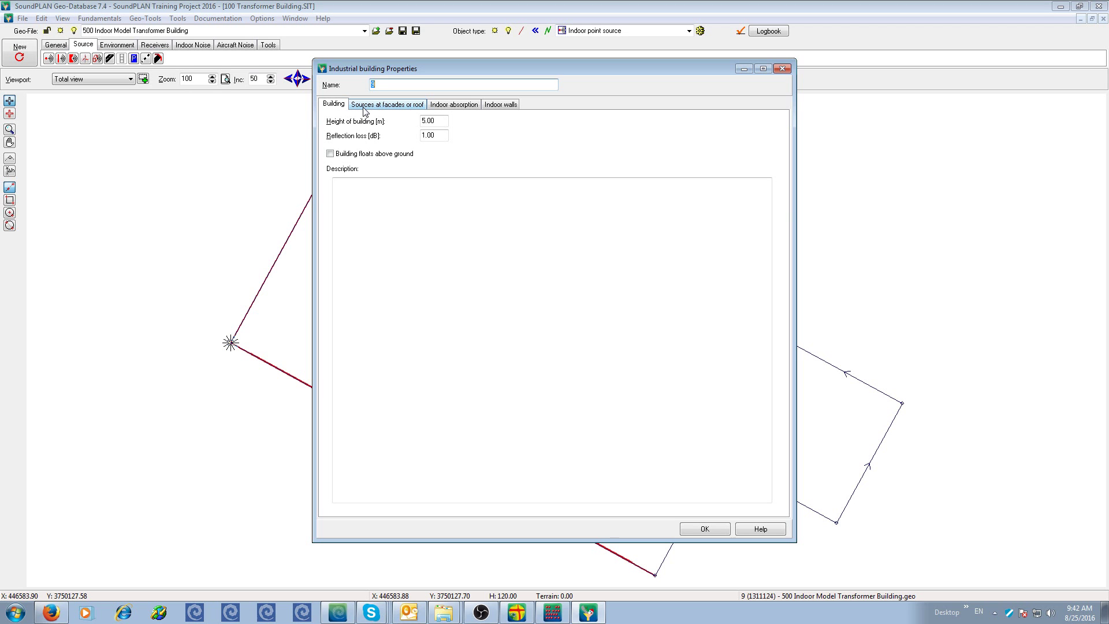
click(365, 110)
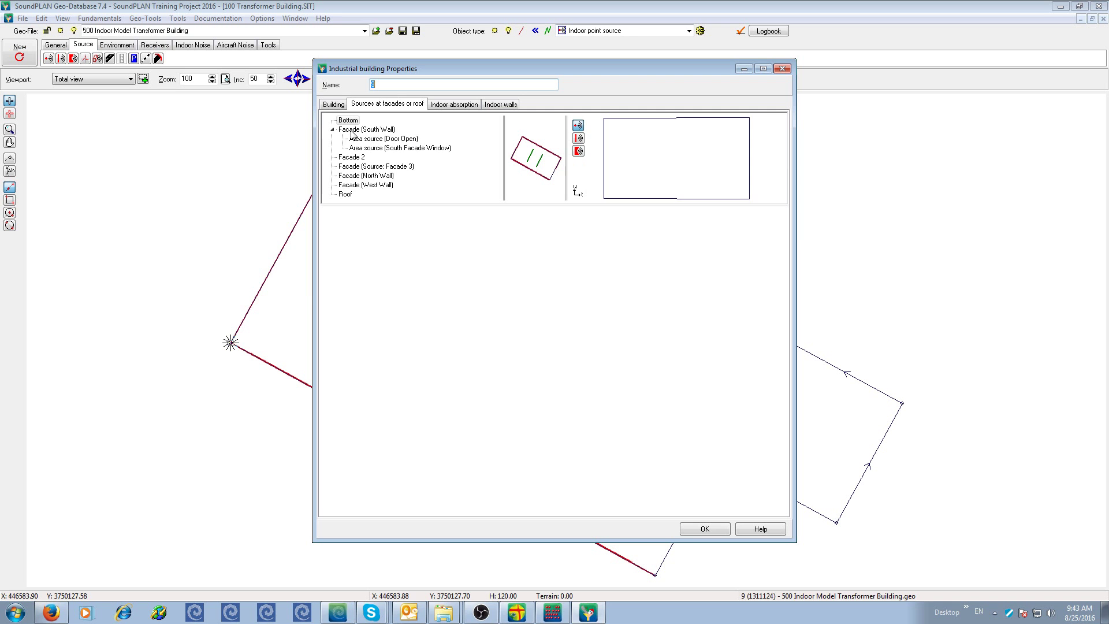
Review the South Wall facade source: 146.52 m², Li 80.4 dB, concrete 100 mm, L'w 32.4.
click(353, 132)
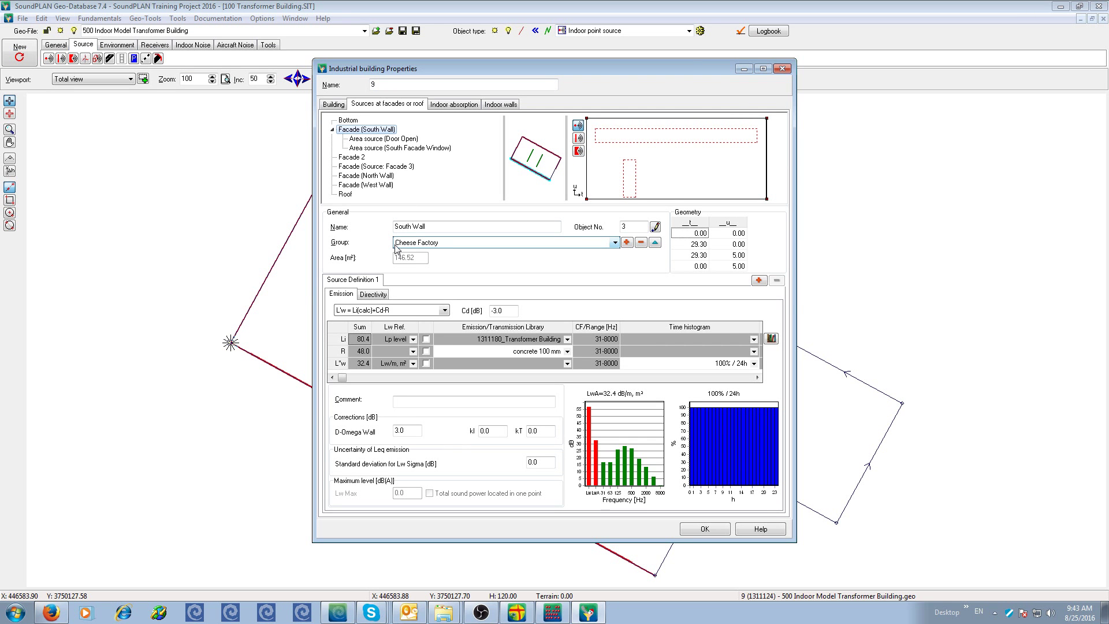
drag(796, 281, 998, 283)
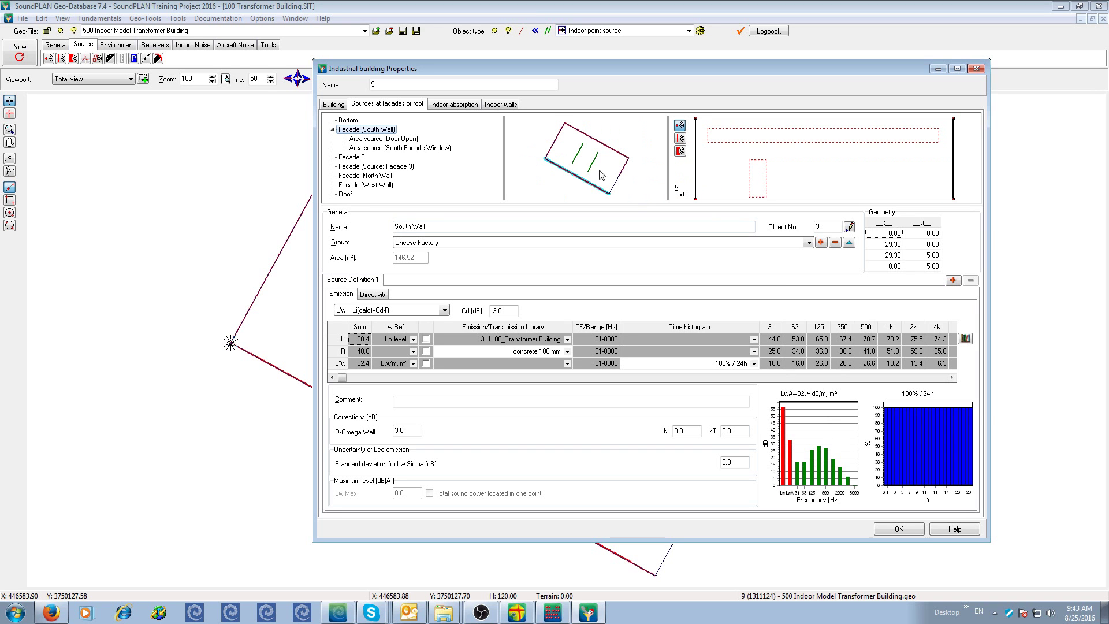
click(435, 227)
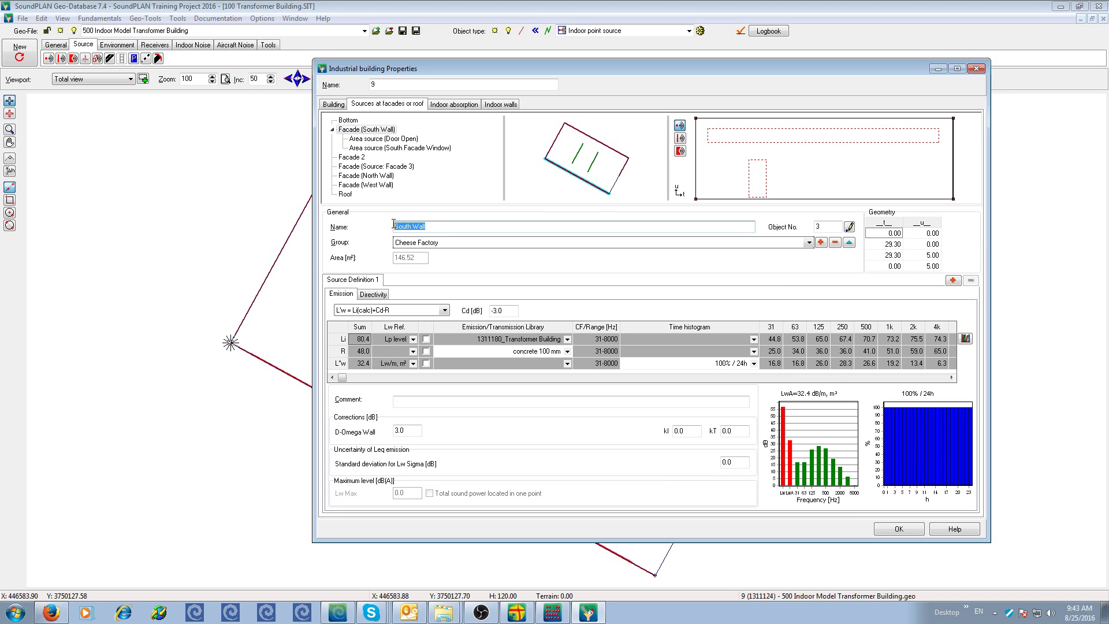
right_click(356, 160)
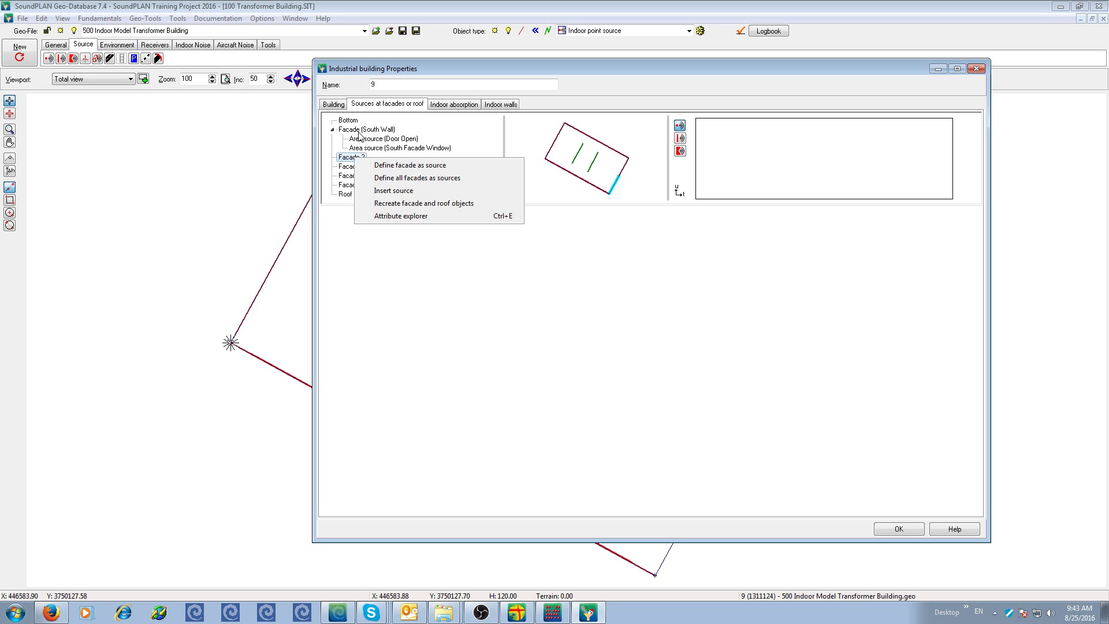
click(365, 132)
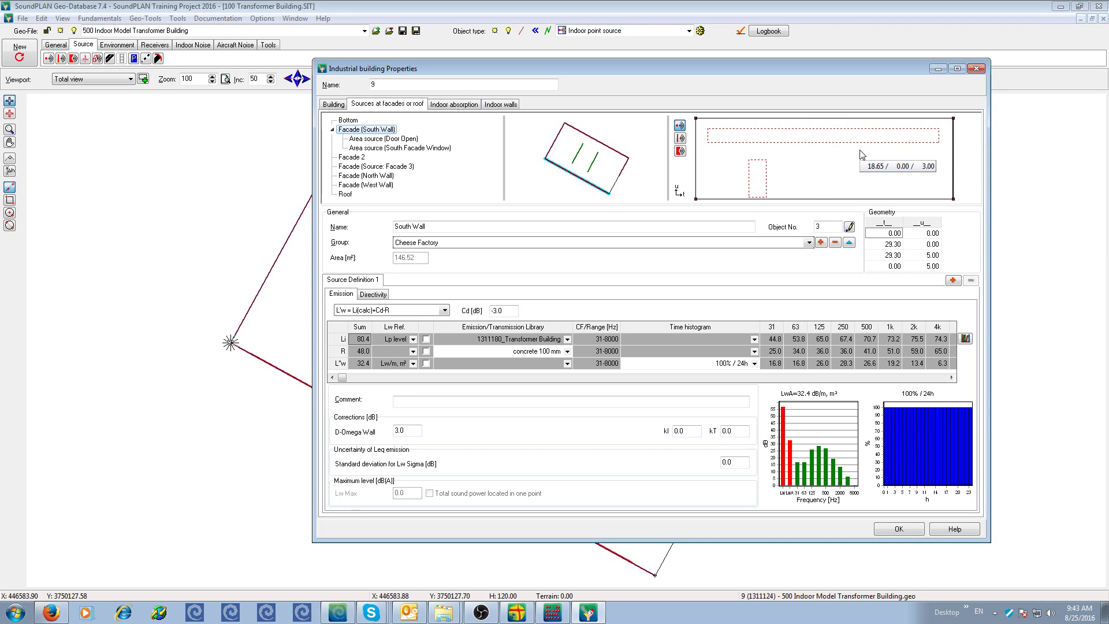
click(680, 152)
drag(817, 160, 874, 189)
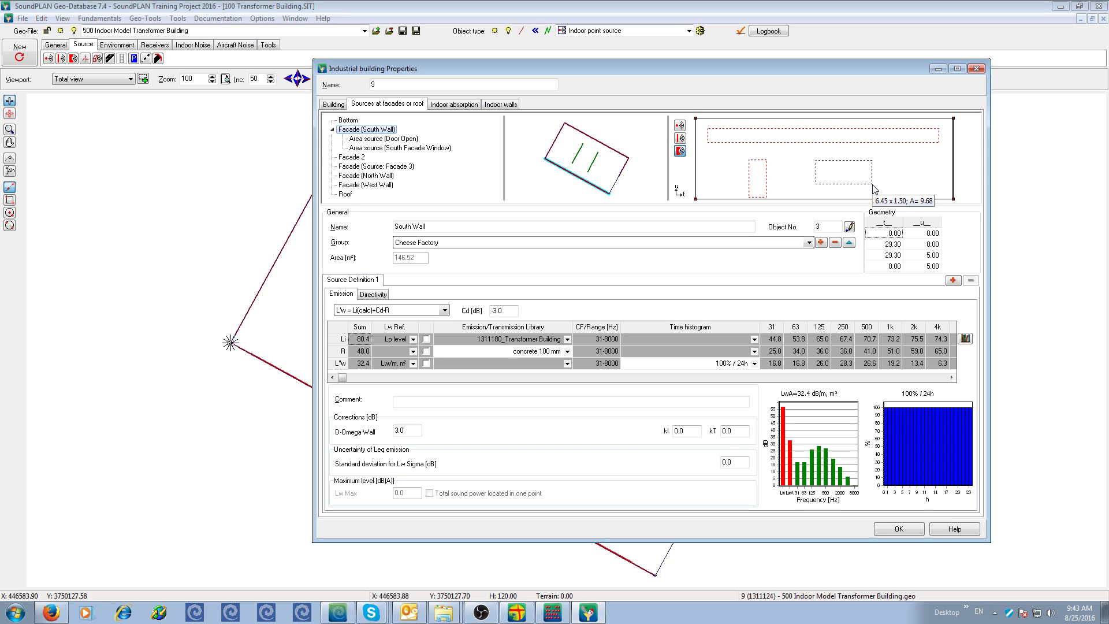
drag(874, 189, 888, 153)
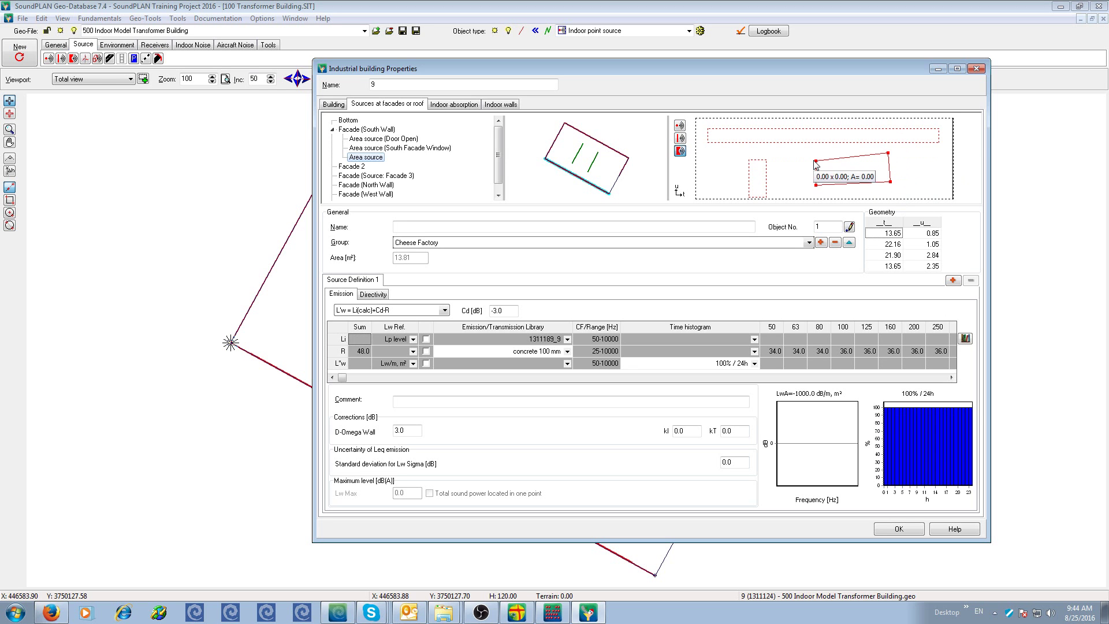
drag(815, 160, 804, 154)
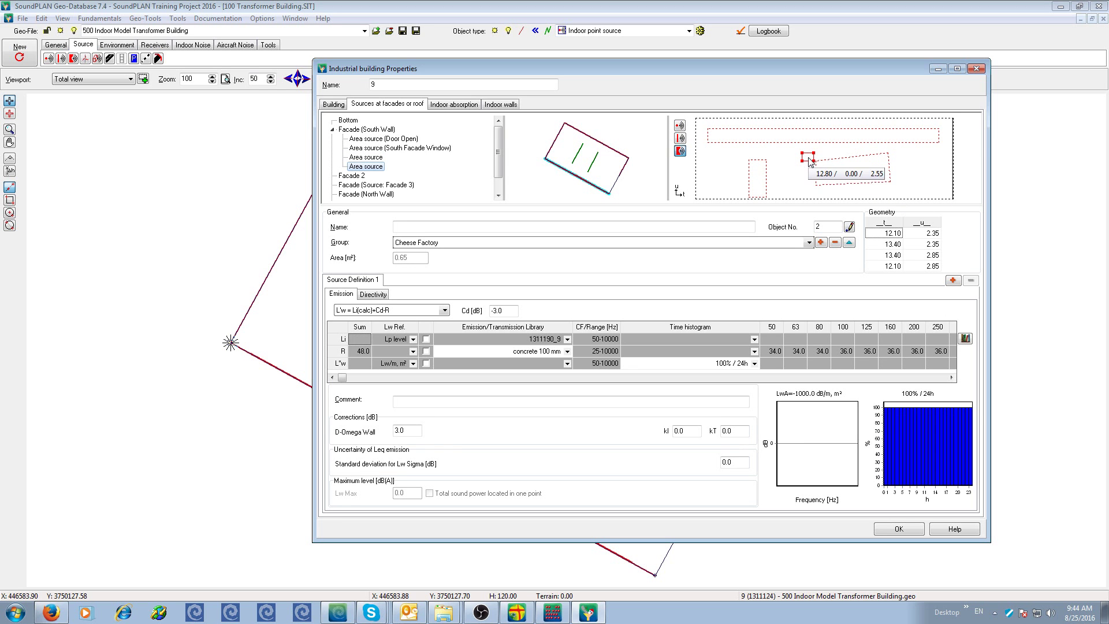
click(367, 159)
key(Delete)
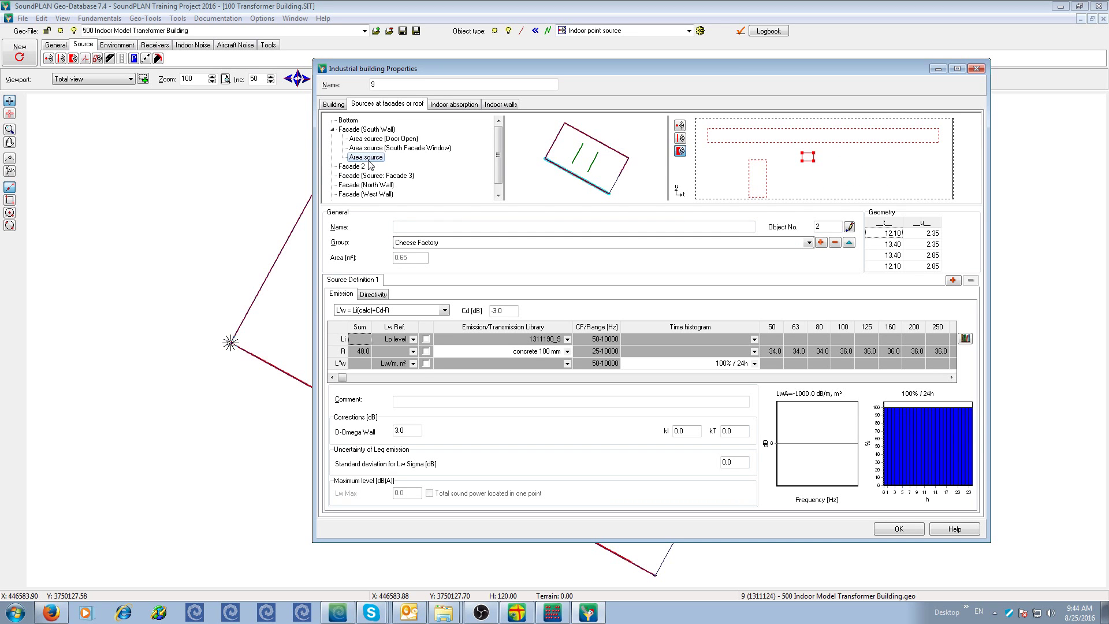
key(Delete)
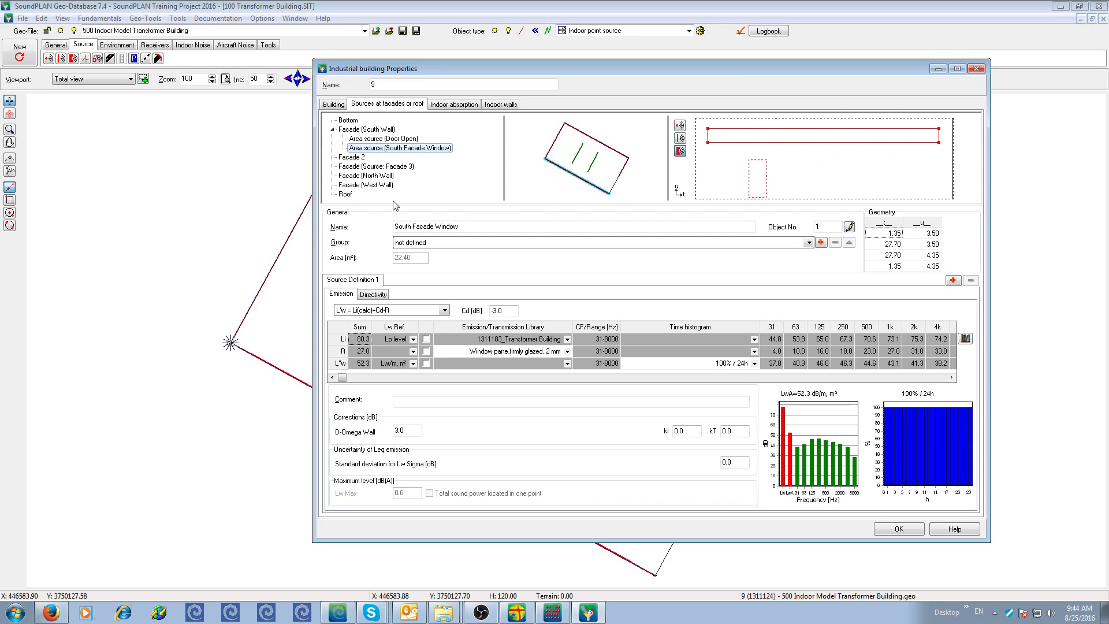
Review the Door Open area source and its L'w = Li(calc)+Cd-R emission formula options.
click(389, 141)
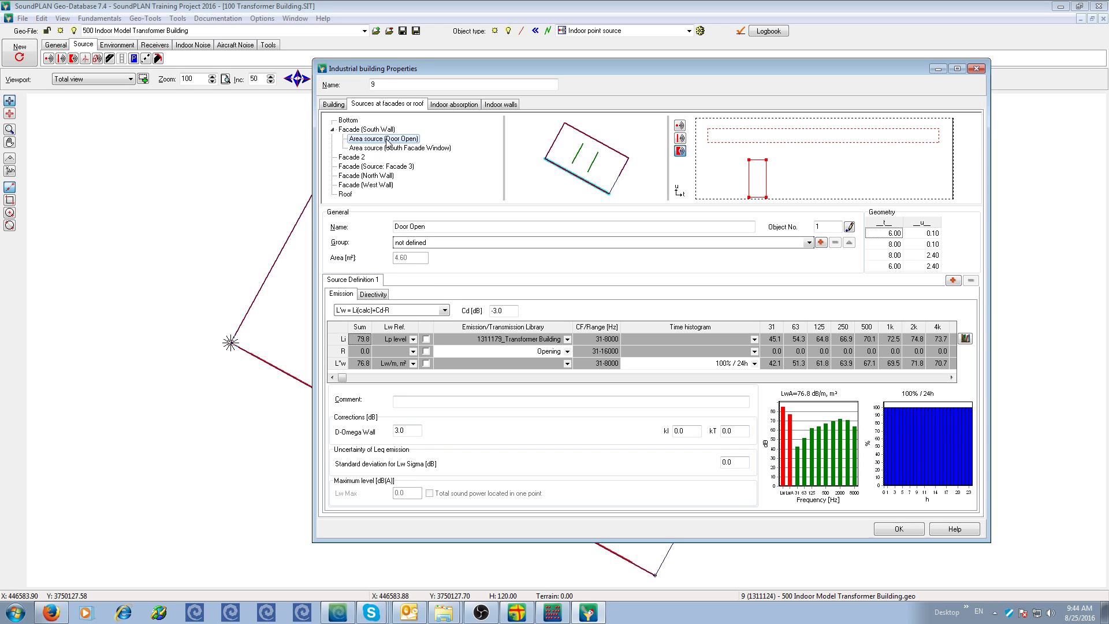
click(386, 311)
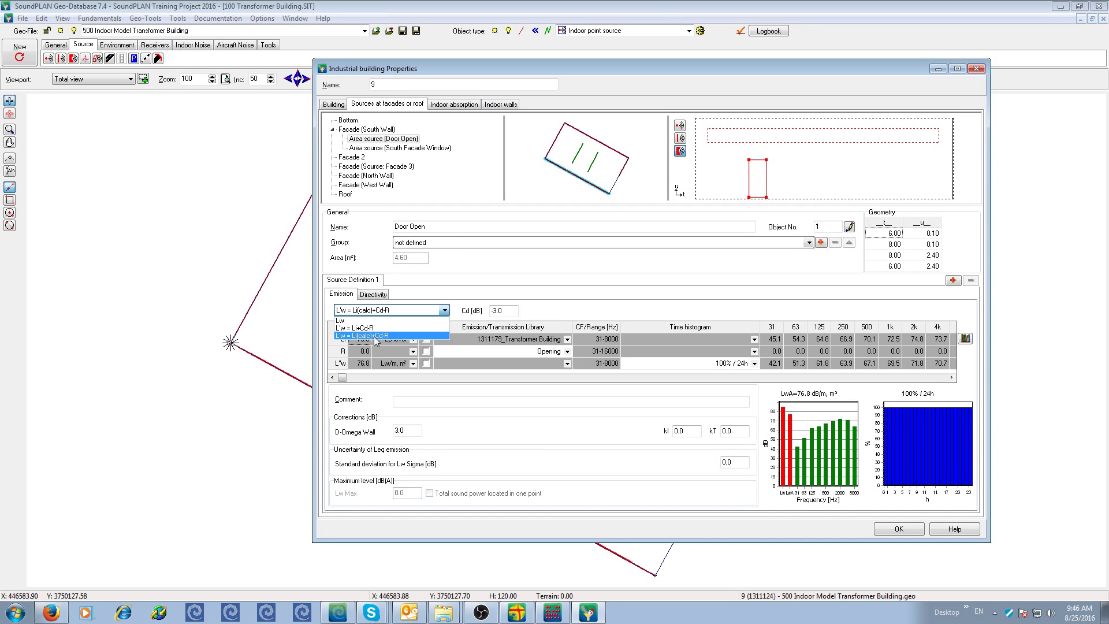
Keep the L'w formula and compare South Wall, Door Open and South Facade Window (L'w 52.3) emissions.
click(375, 337)
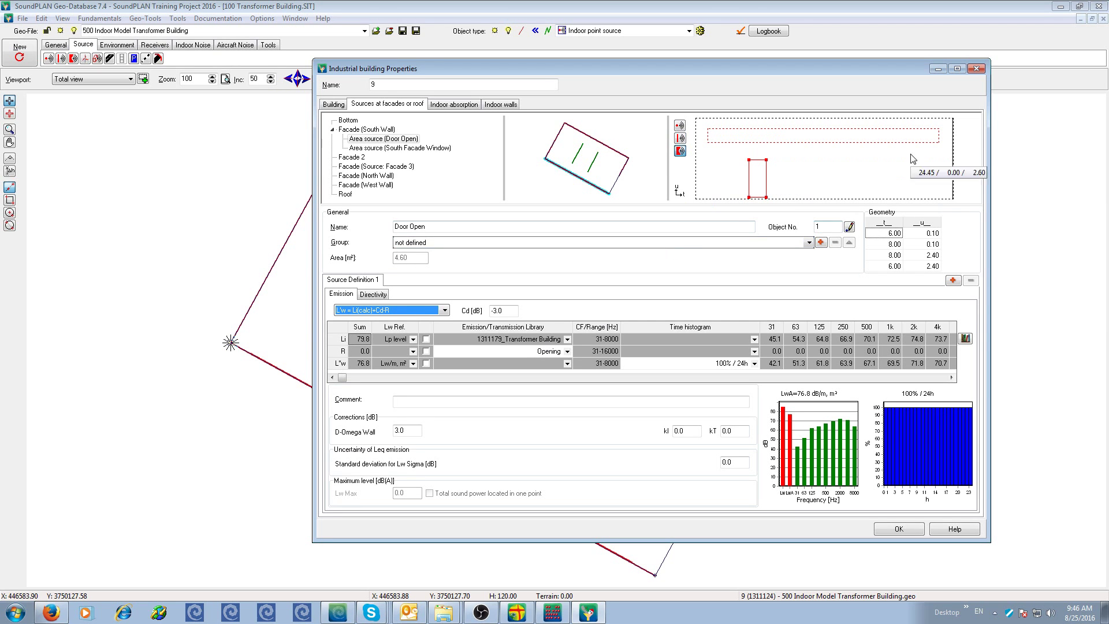
click(365, 131)
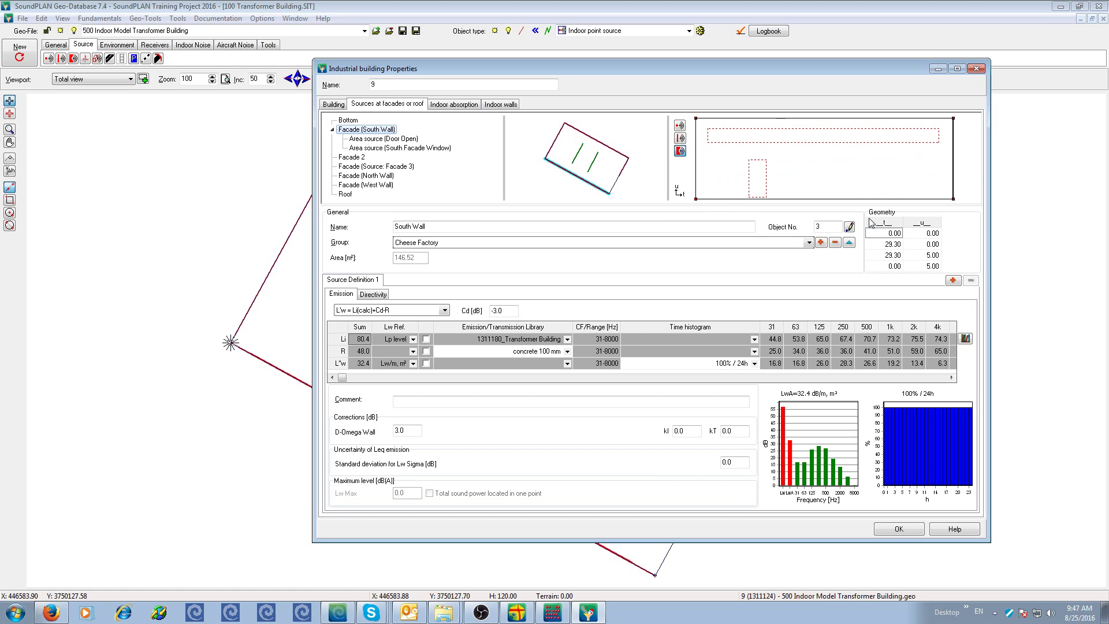
click(384, 139)
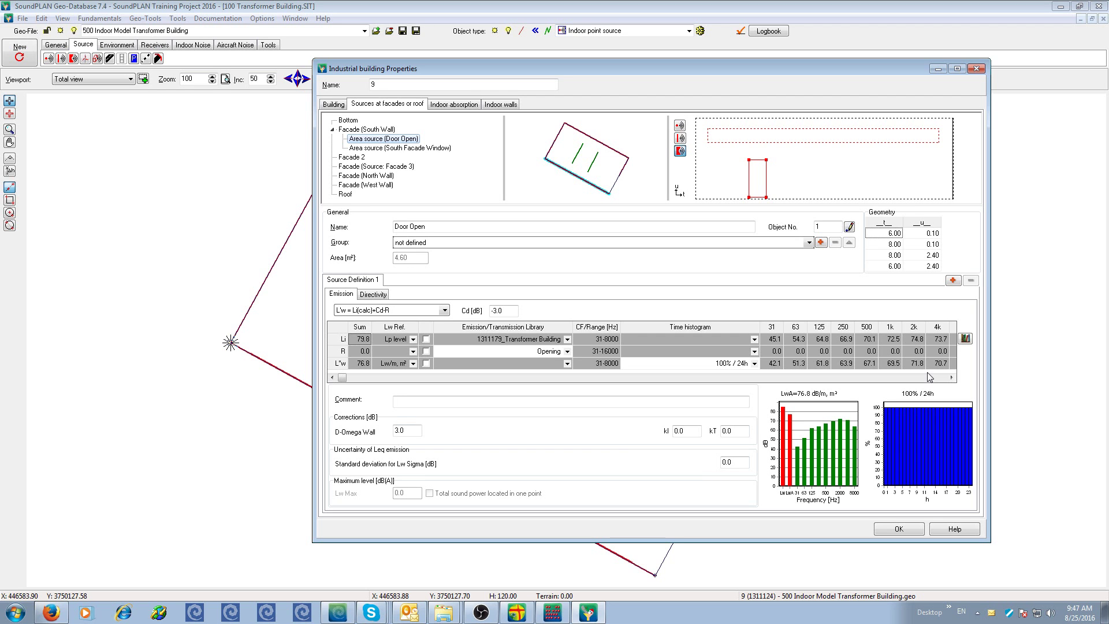
click(428, 149)
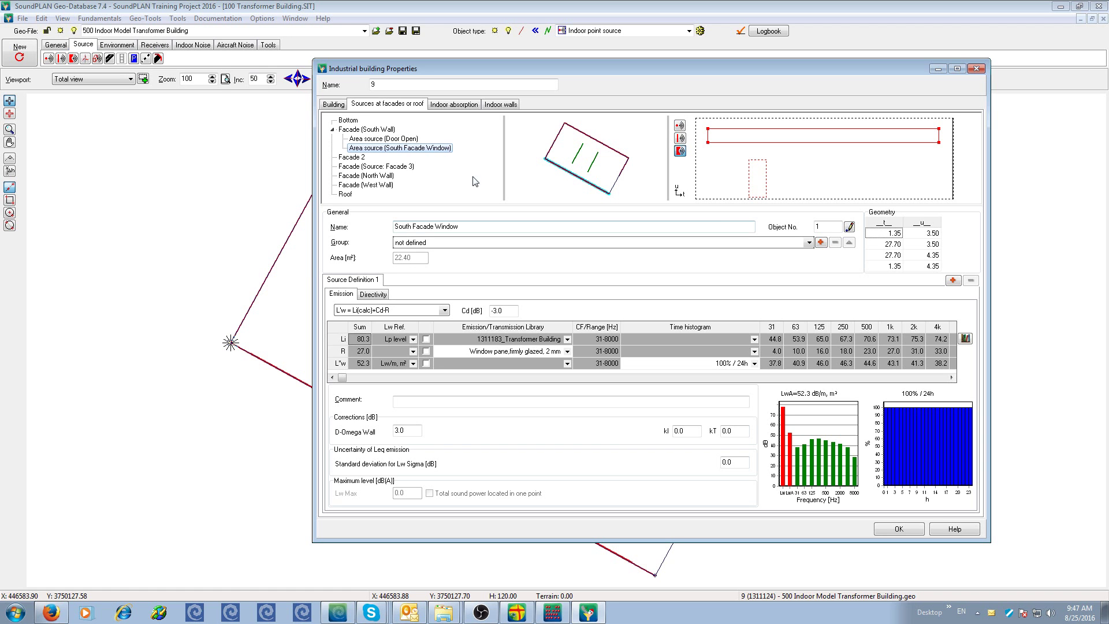
click(357, 167)
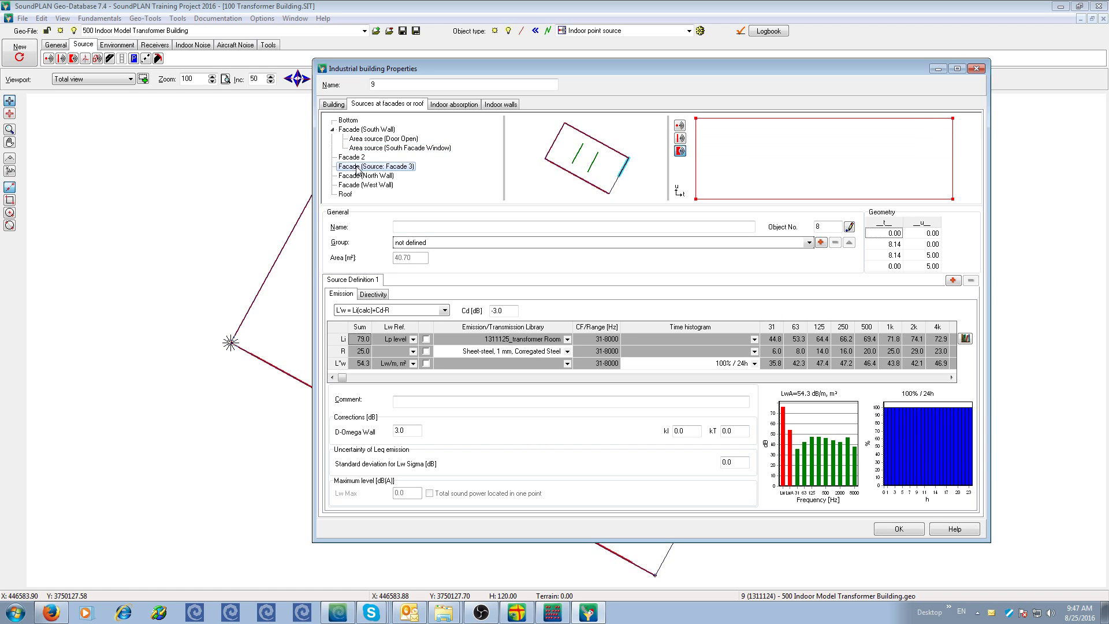
click(357, 176)
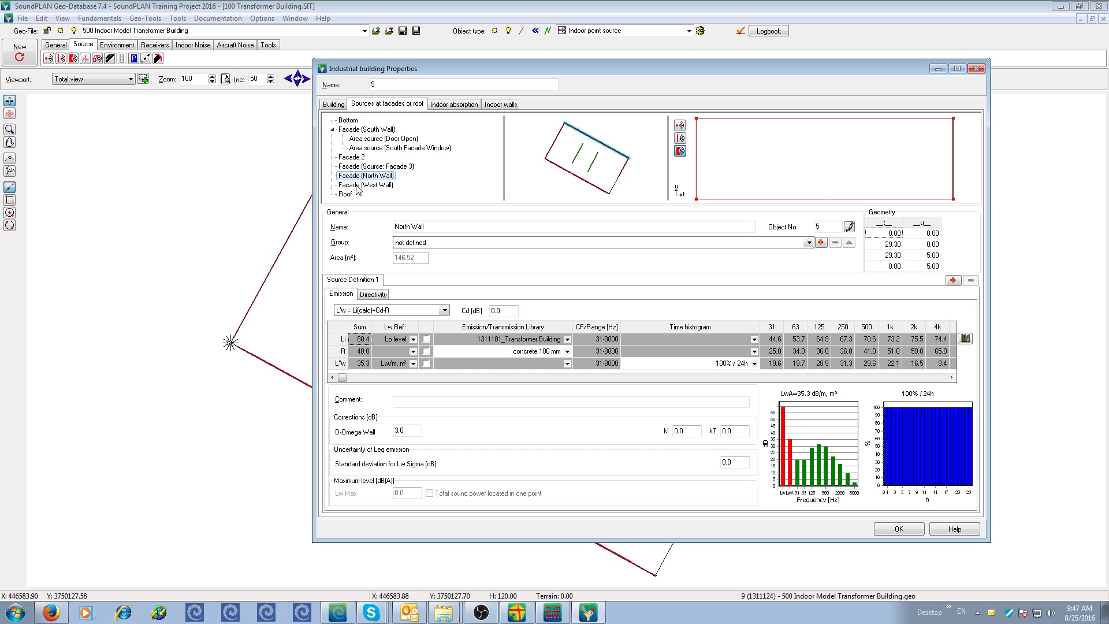
click(358, 185)
click(348, 196)
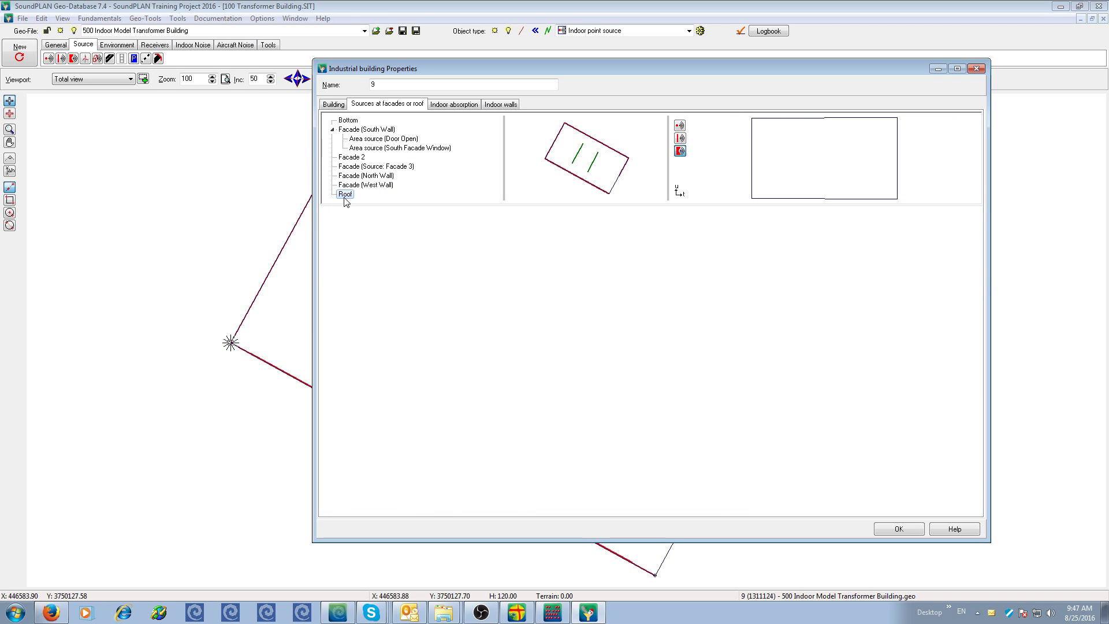
Define the roof as a source with Sheet-steel, 1 mm, Corrugated Steel transmission.
right_click(346, 198)
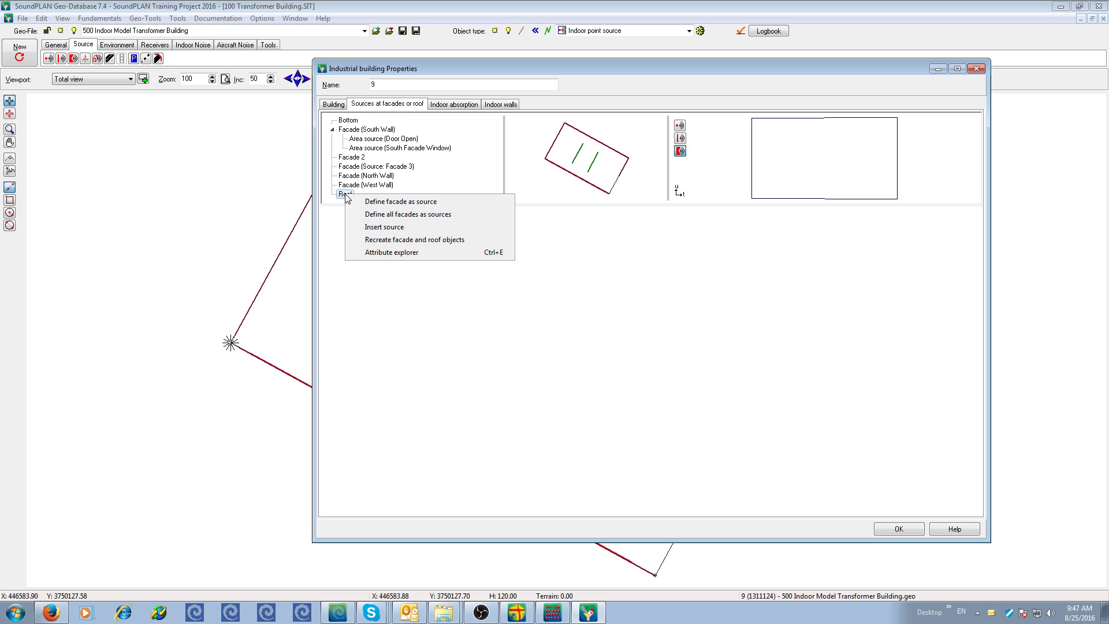
click(387, 203)
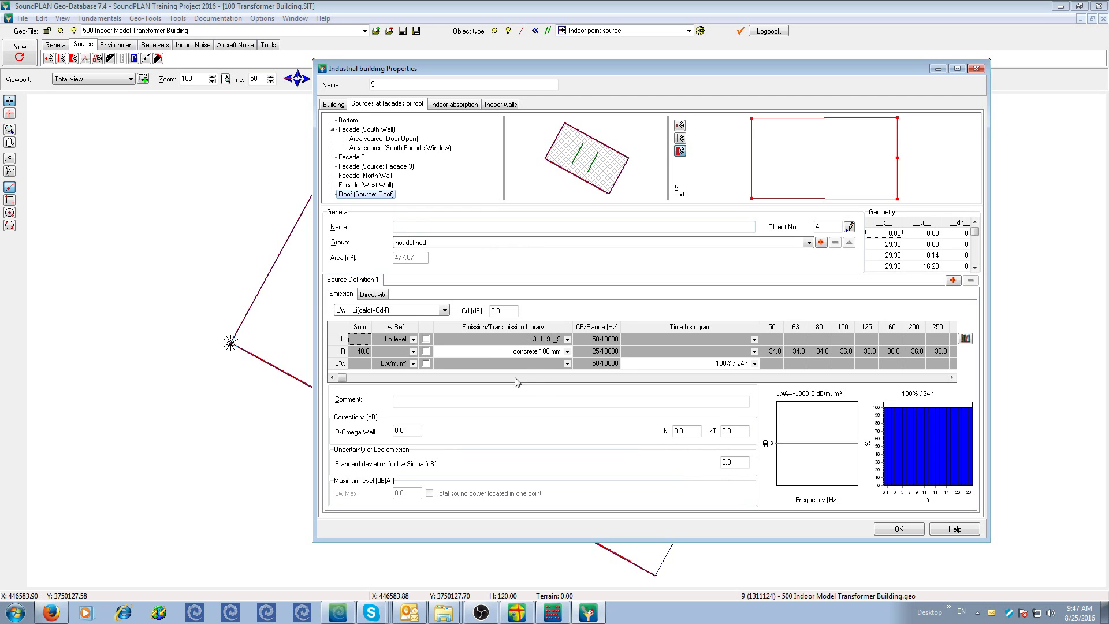
click(539, 351)
click(539, 351)
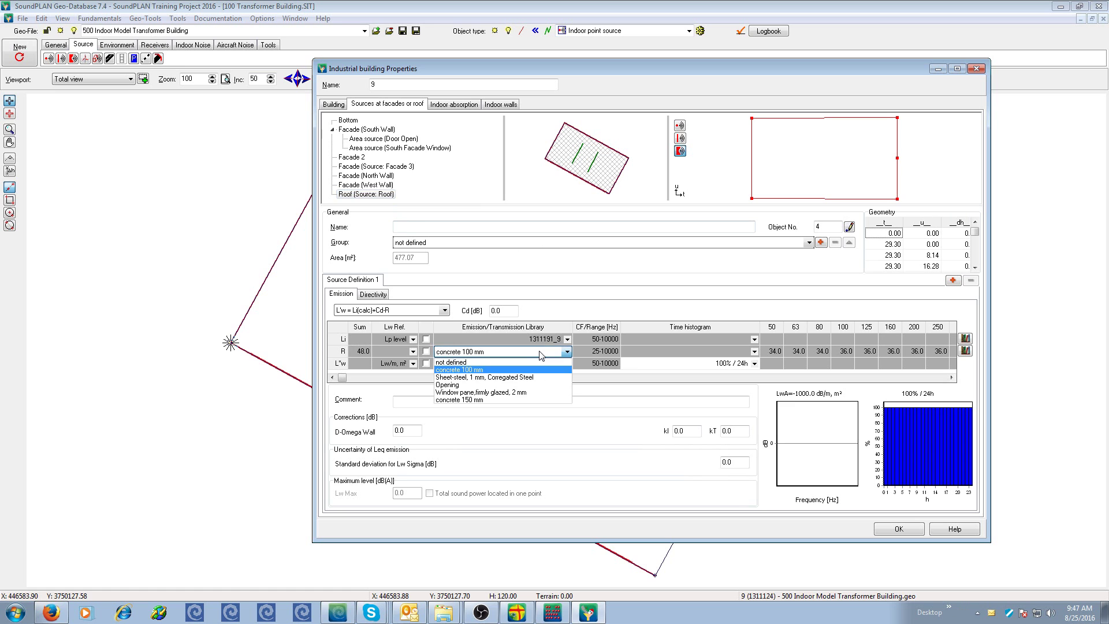
click(516, 378)
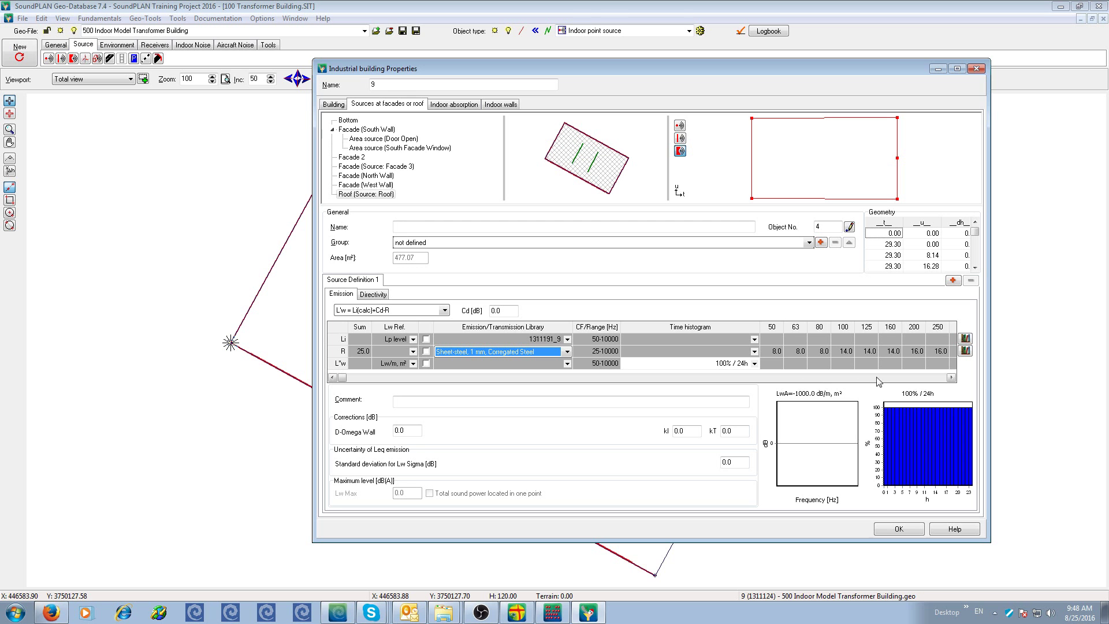
Give the roof indoor spectrum 1311191_9 from the library and view the building's indoor absorption.
click(966, 339)
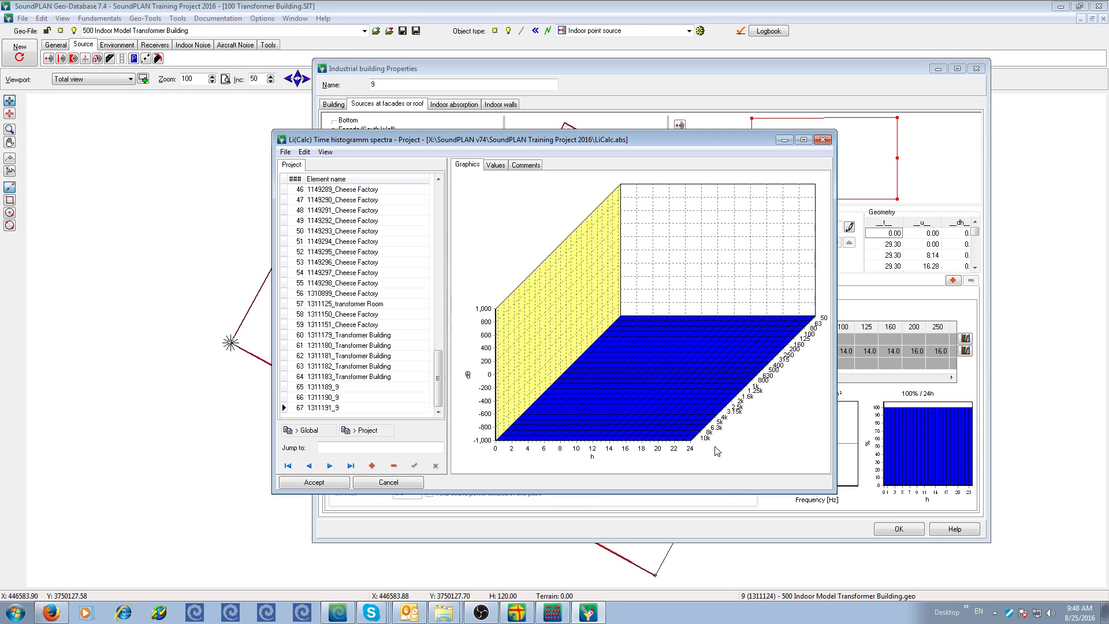
click(316, 483)
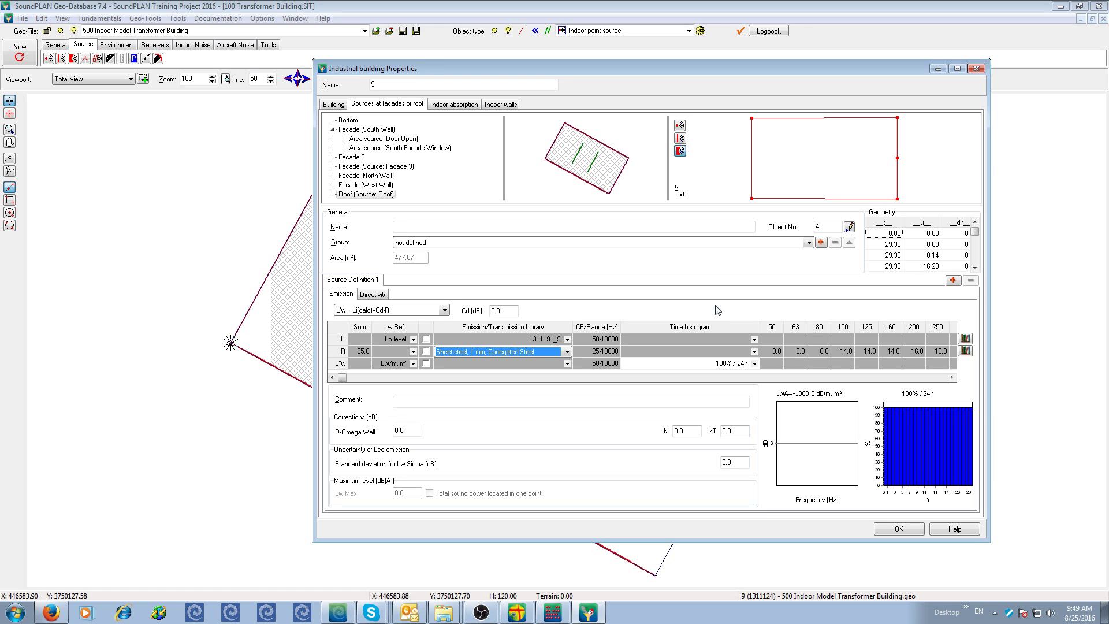
click(465, 106)
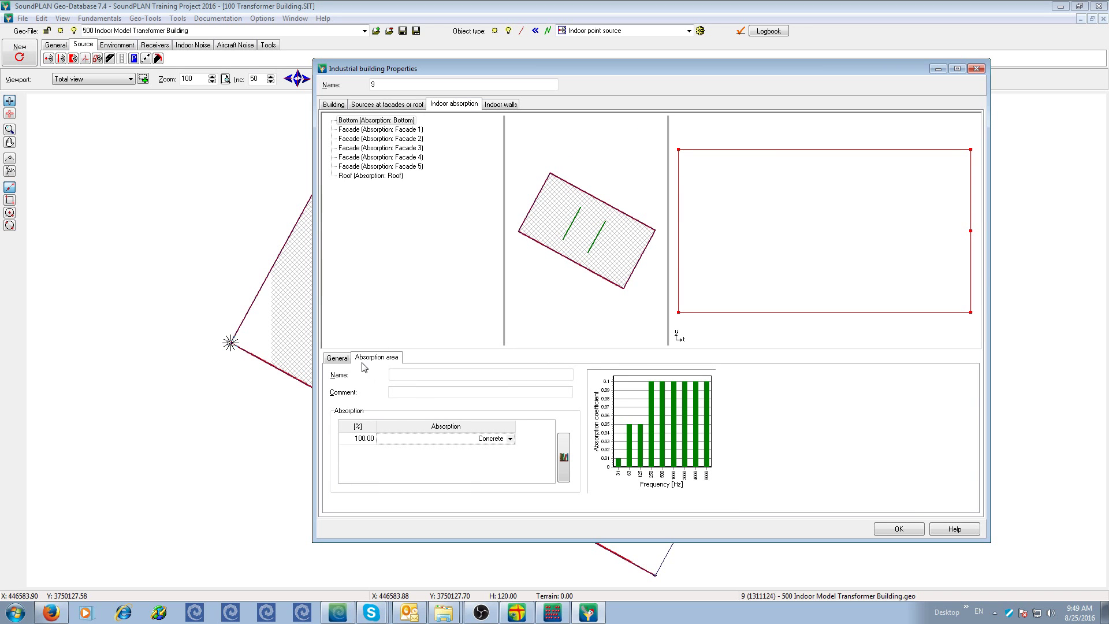
Change the general indoor absorption mean room height from 12.00 to 5.00.
click(338, 358)
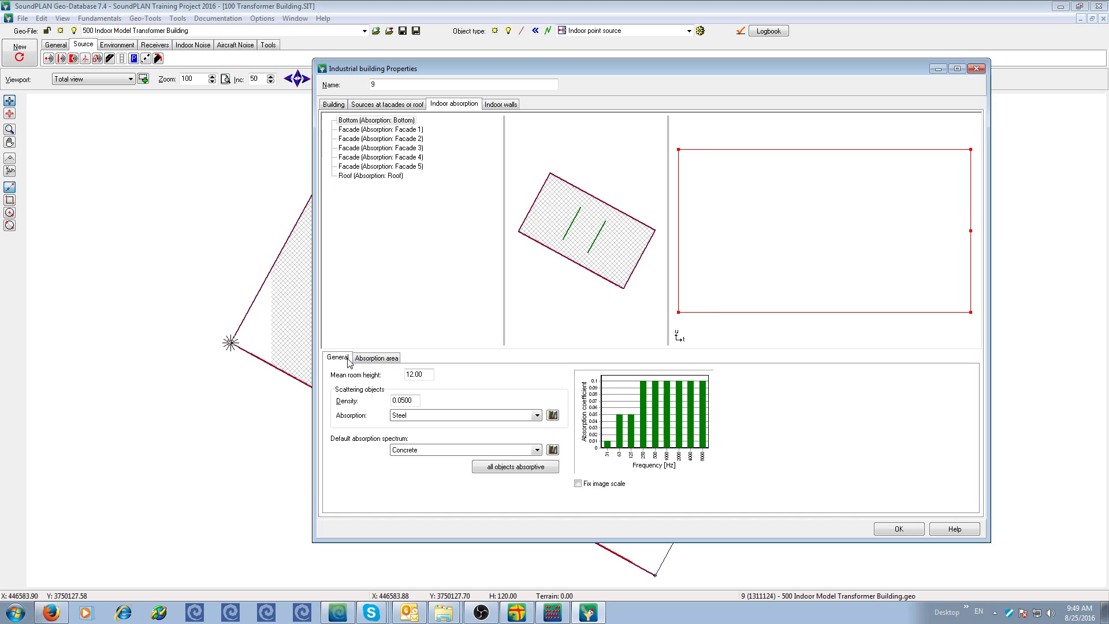
click(382, 360)
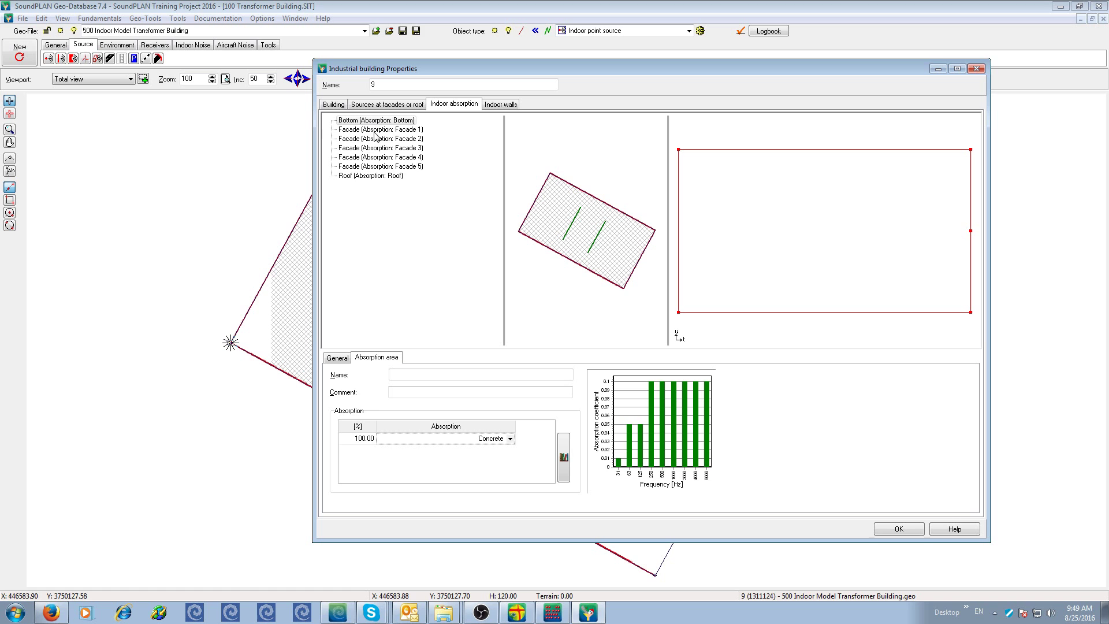
click(341, 361)
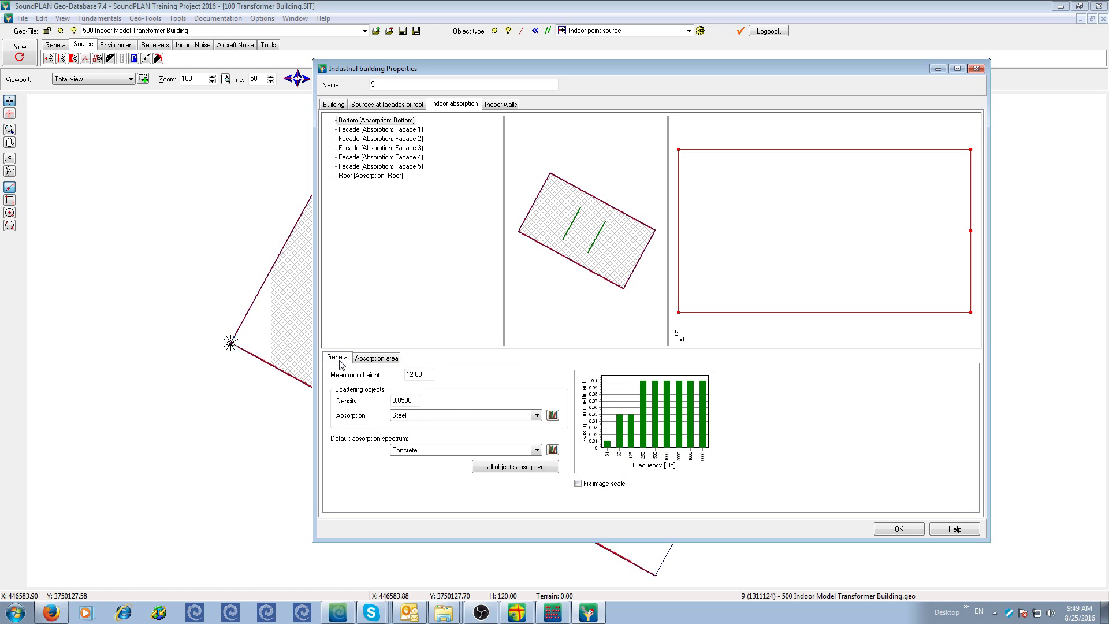
double_click(413, 375)
text(5)
click(403, 400)
click(376, 359)
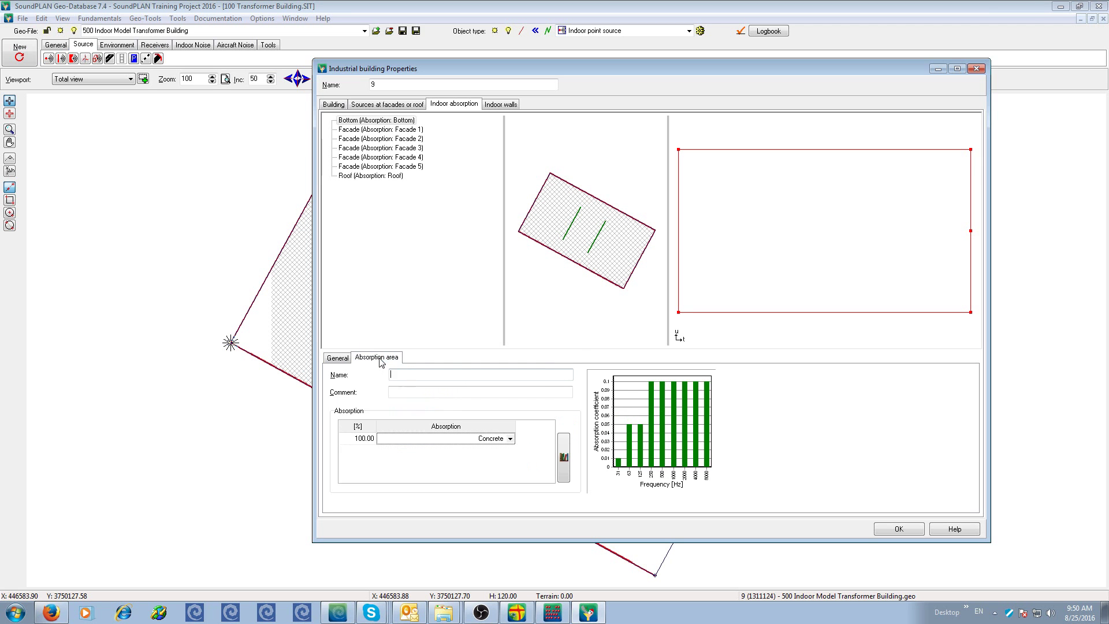
click(379, 130)
click(379, 139)
click(379, 149)
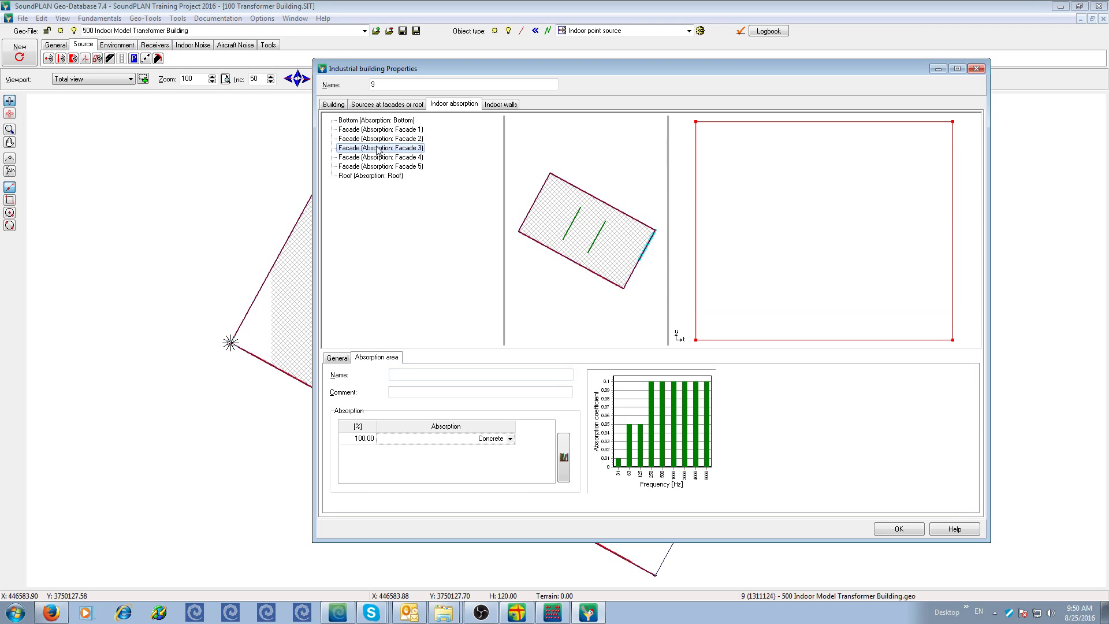
click(379, 158)
click(379, 167)
click(379, 175)
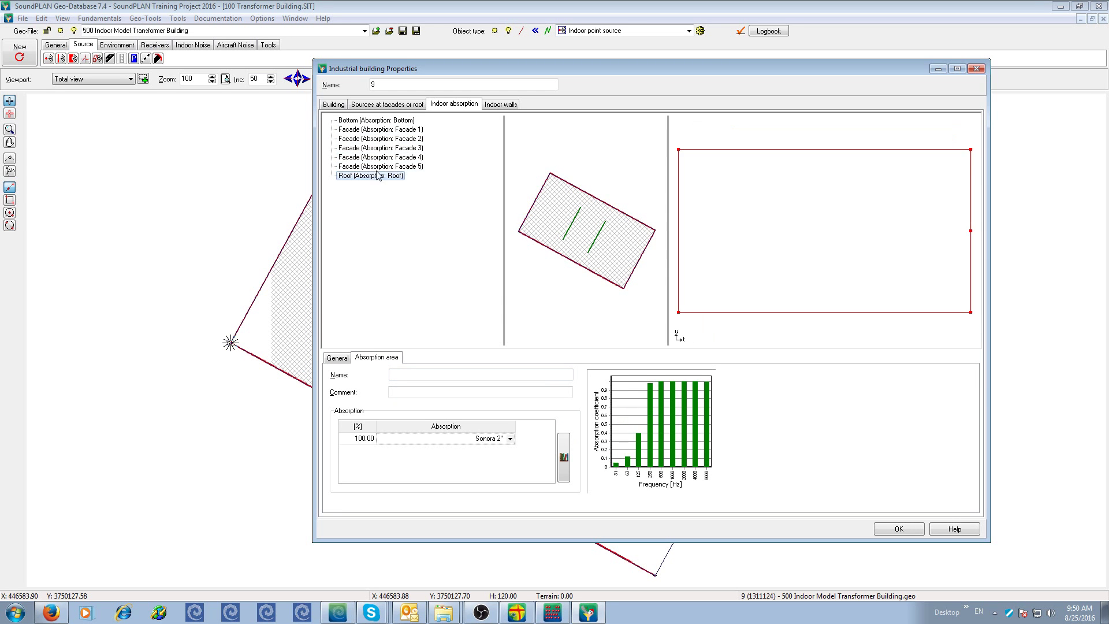
click(376, 164)
click(375, 159)
click(491, 441)
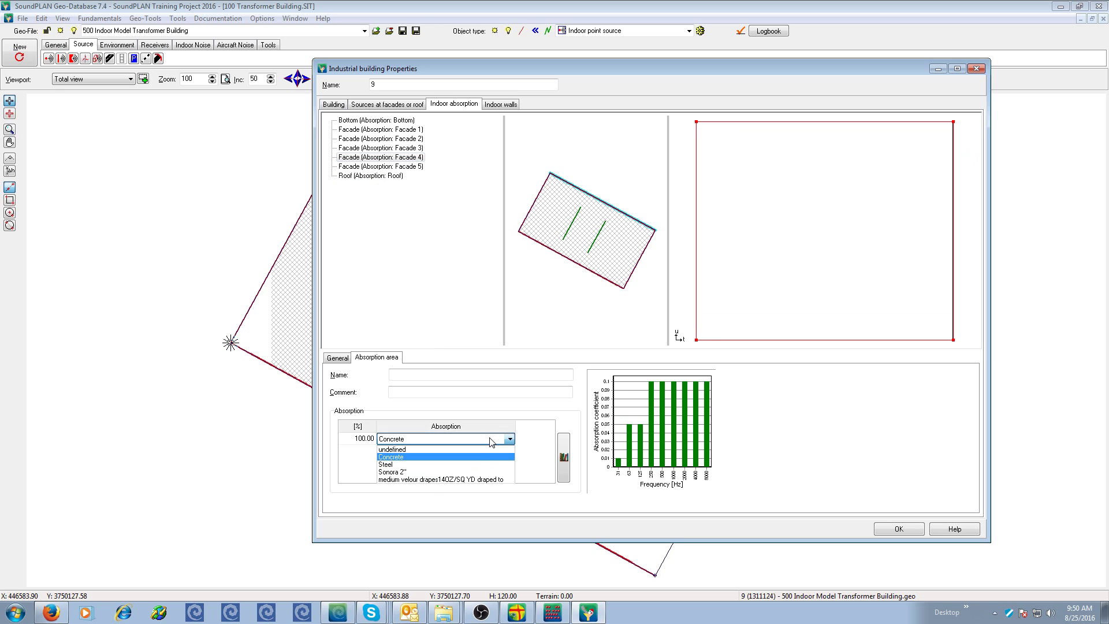
click(491, 442)
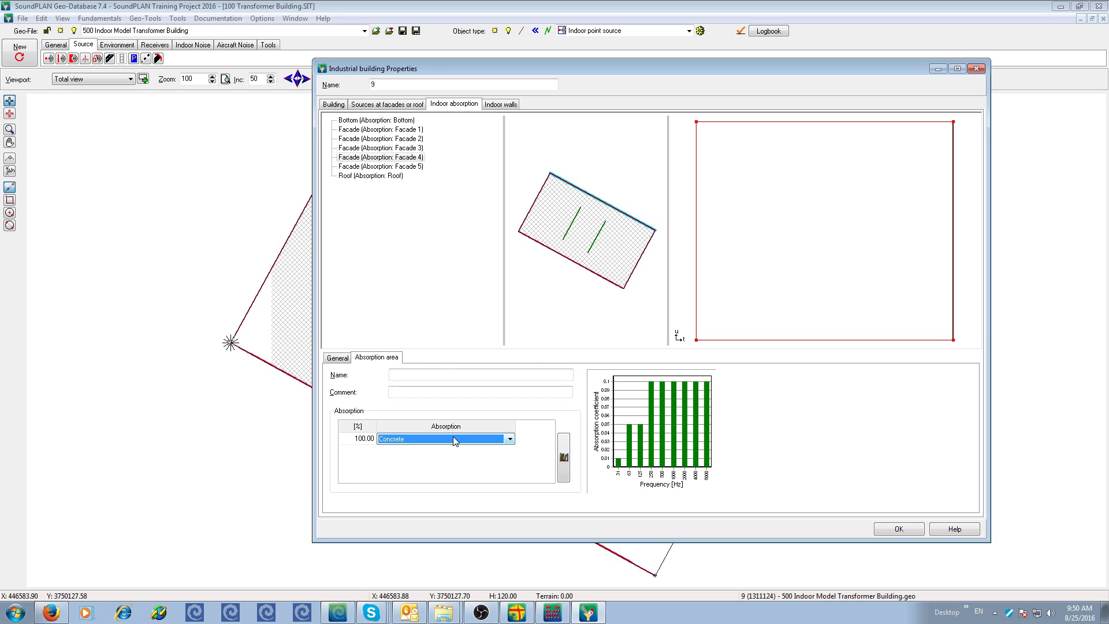
click(382, 176)
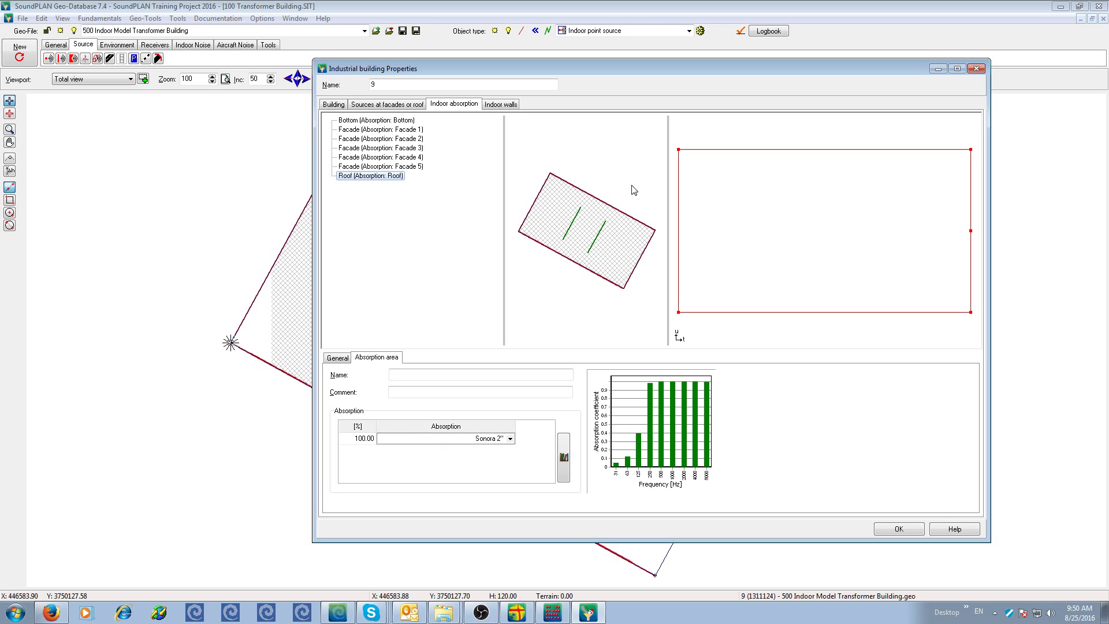
Inspect the 1st and 2nd indoor walls listed for the building.
click(511, 106)
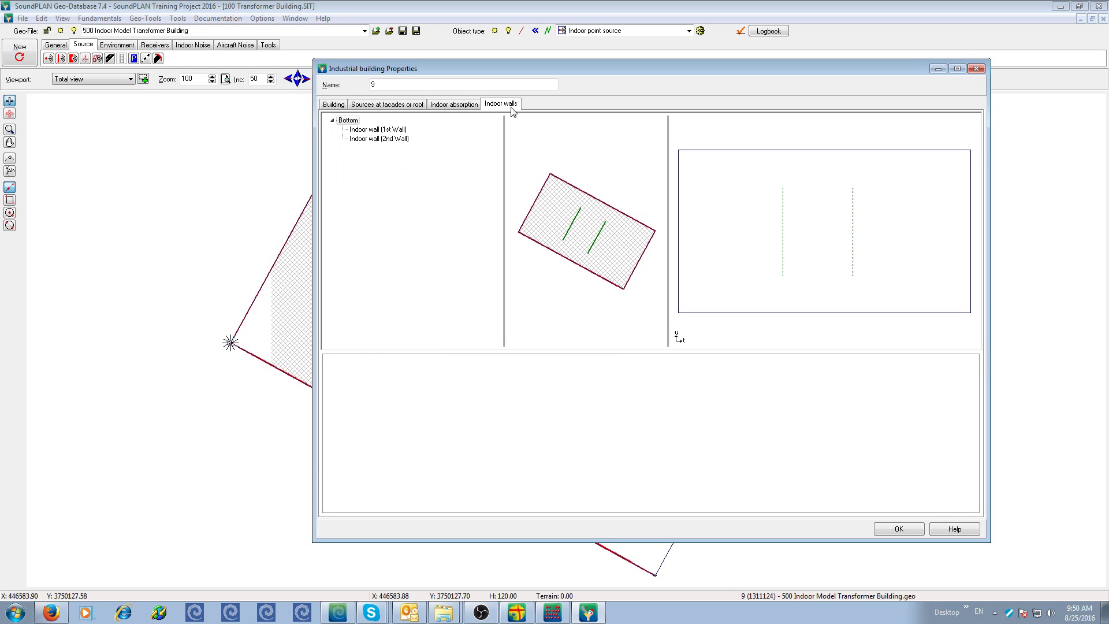
click(376, 129)
click(373, 138)
click(376, 129)
click(373, 139)
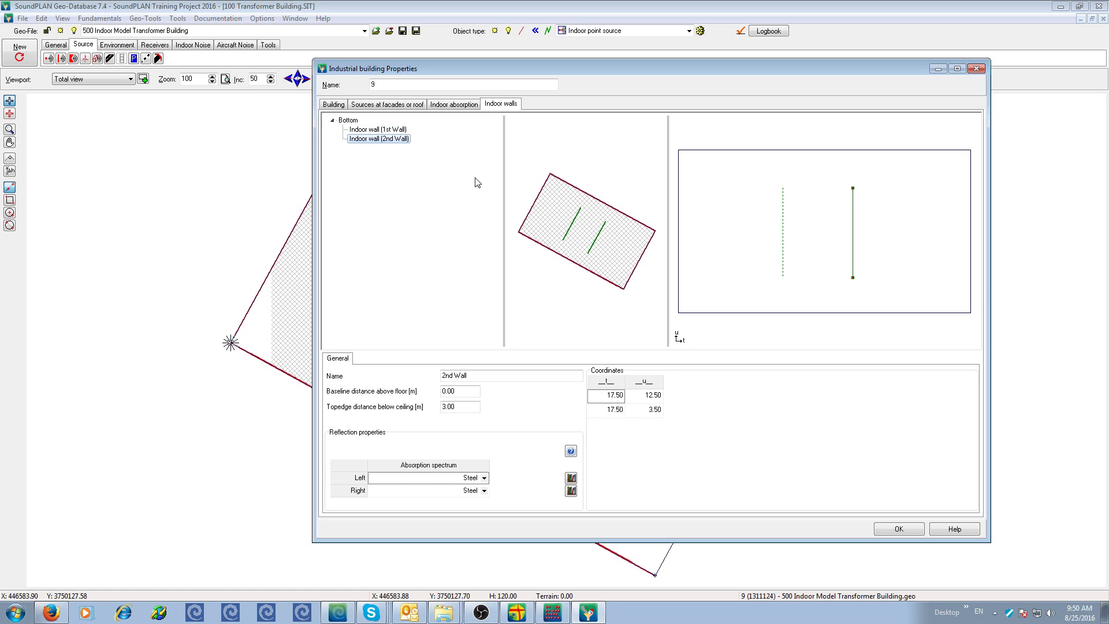
Draw two short test indoor walls, then delete them again.
click(854, 189)
click(867, 189)
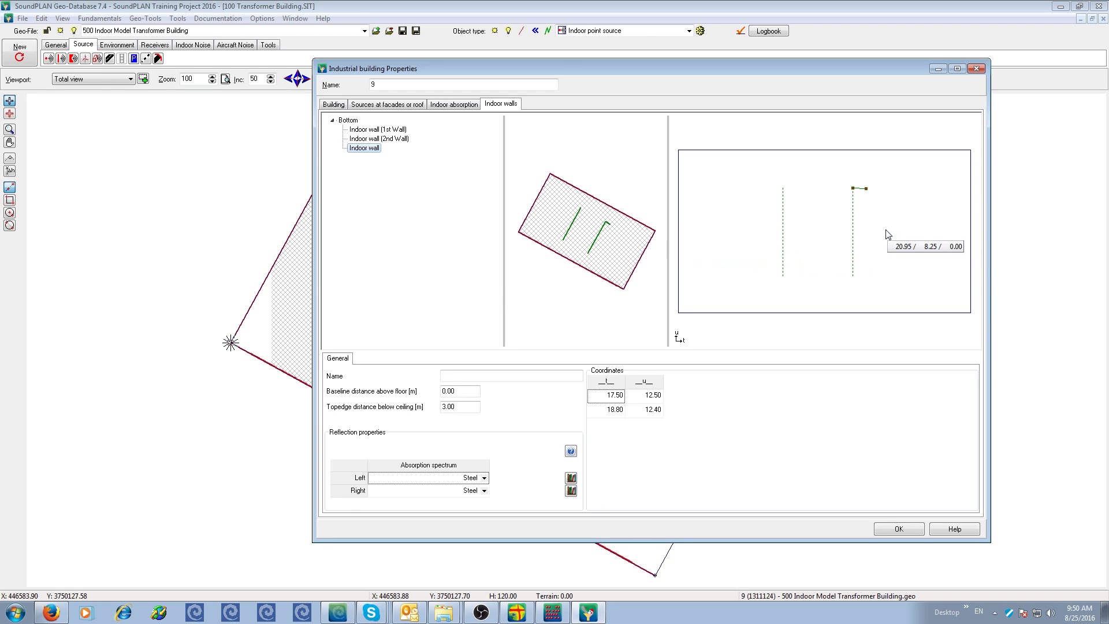
click(885, 229)
click(903, 270)
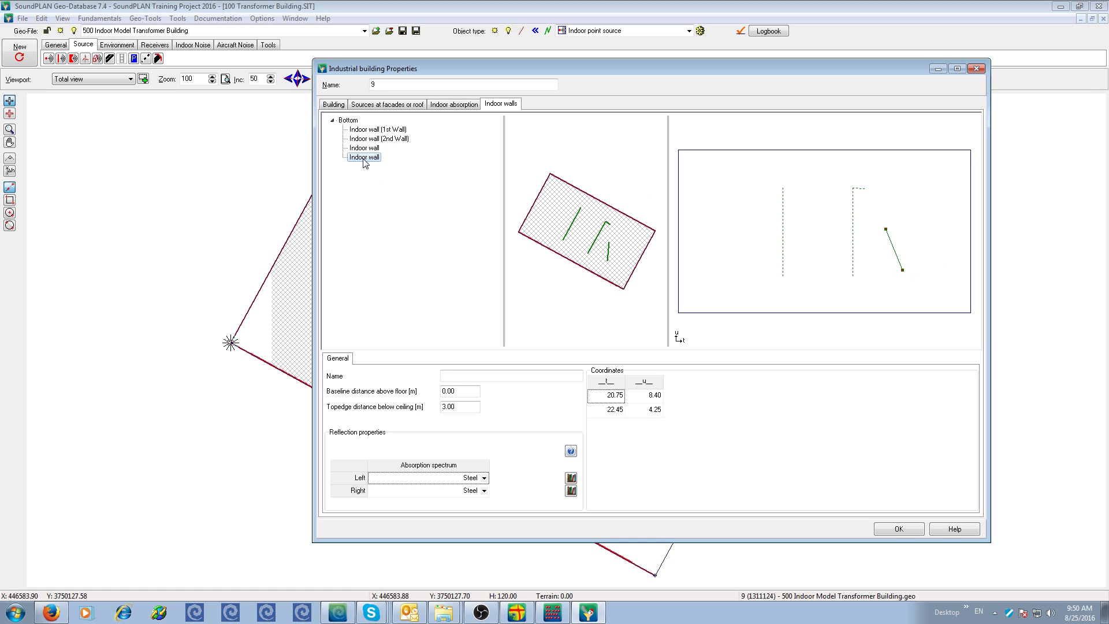
key(Delete)
key(Delete)
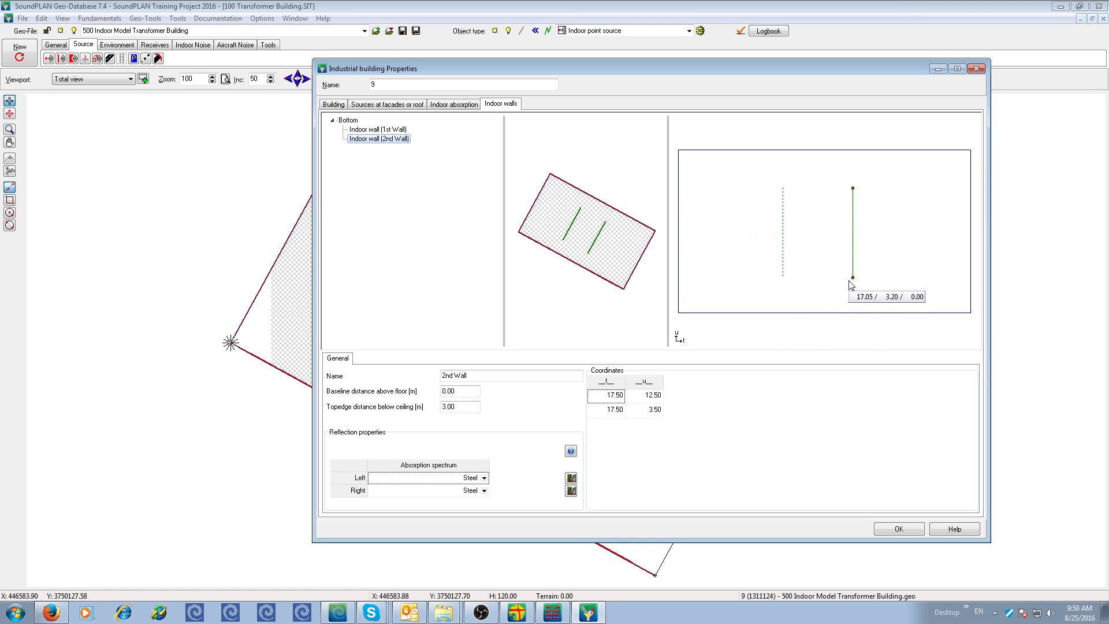
Nudge the 2nd Wall's lower end to 17.48 / 3.46 and verify its t coordinates.
mouse_move(854, 279)
mouse_down()
mouse_move(845, 280)
mouse_move(878, 279)
mouse_move(854, 281)
mouse_up()
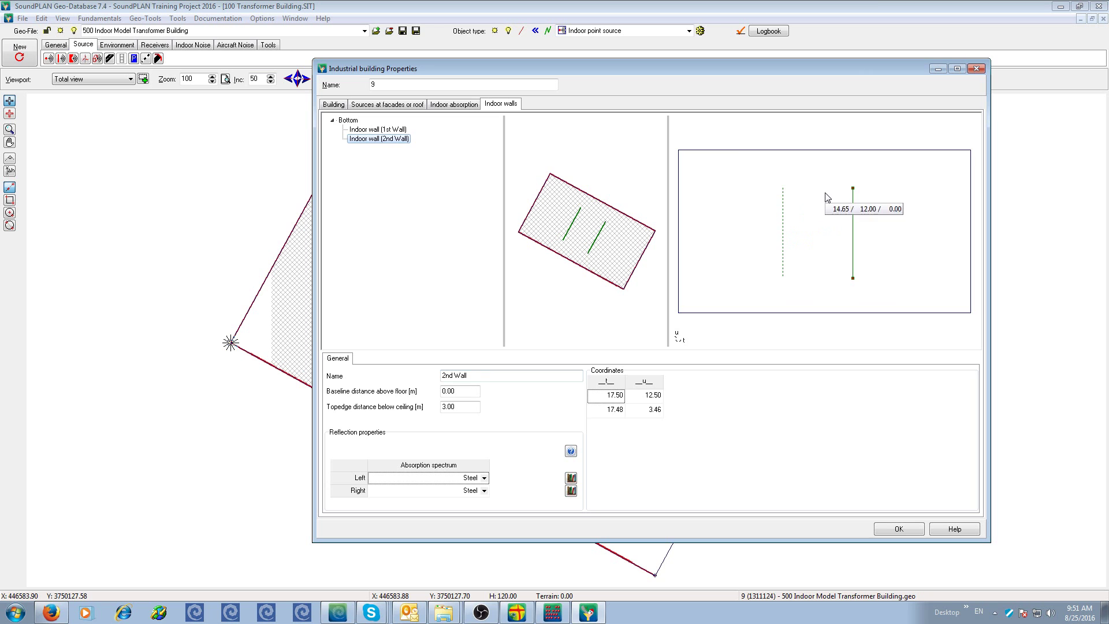
click(613, 396)
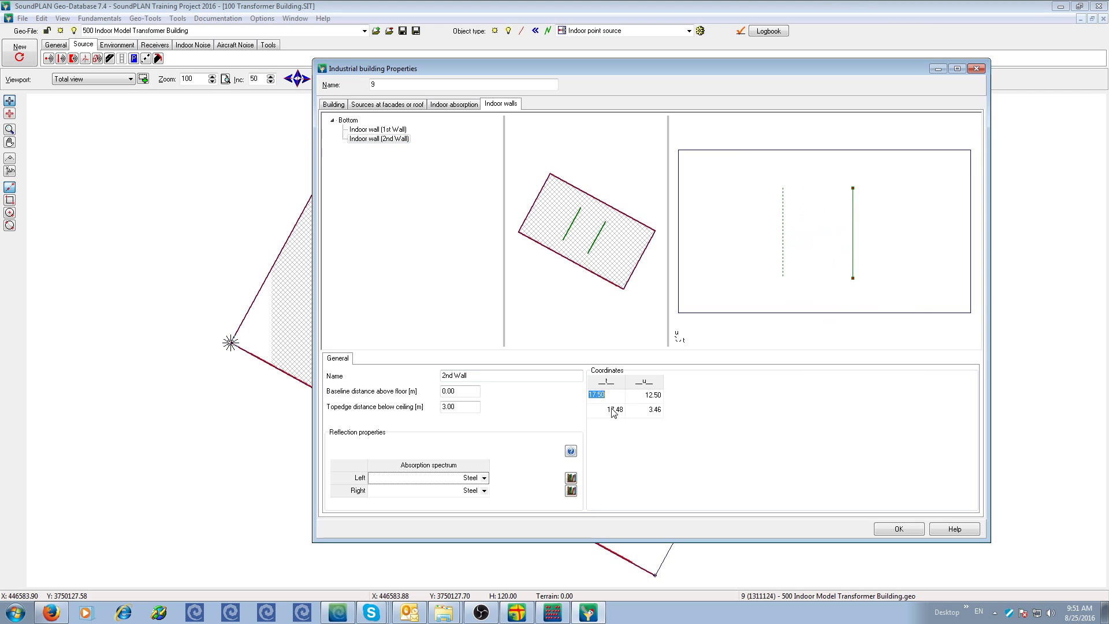
click(614, 411)
click(617, 397)
Confirm the wall changes, then review Source 1 (Gas Compressor, Lw 99.0 dB(A)) without changes.
click(901, 530)
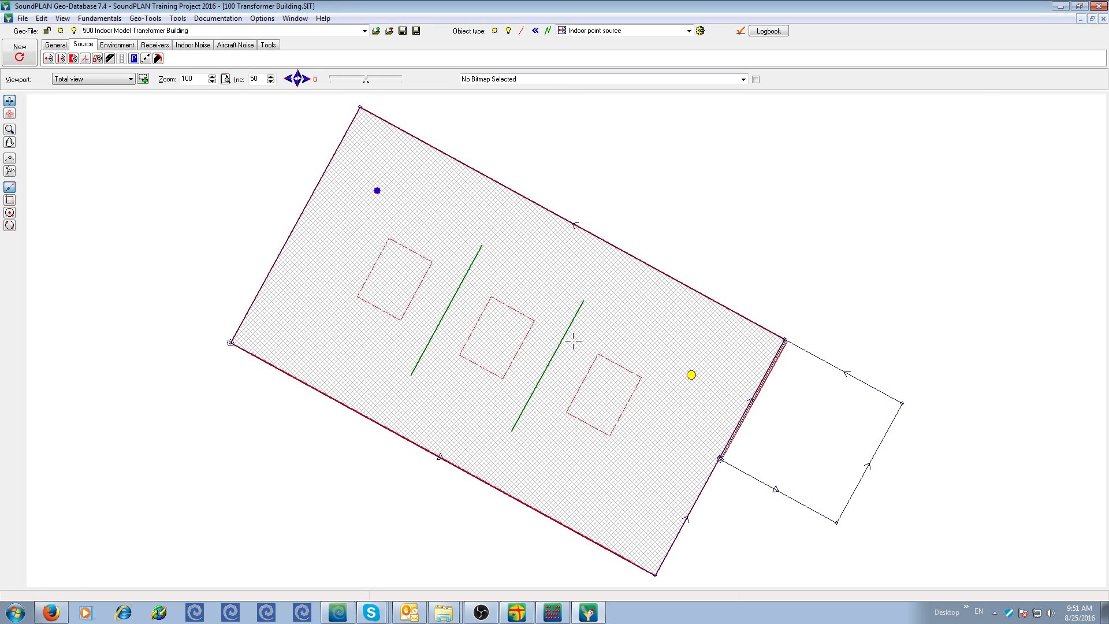
double_click(390, 244)
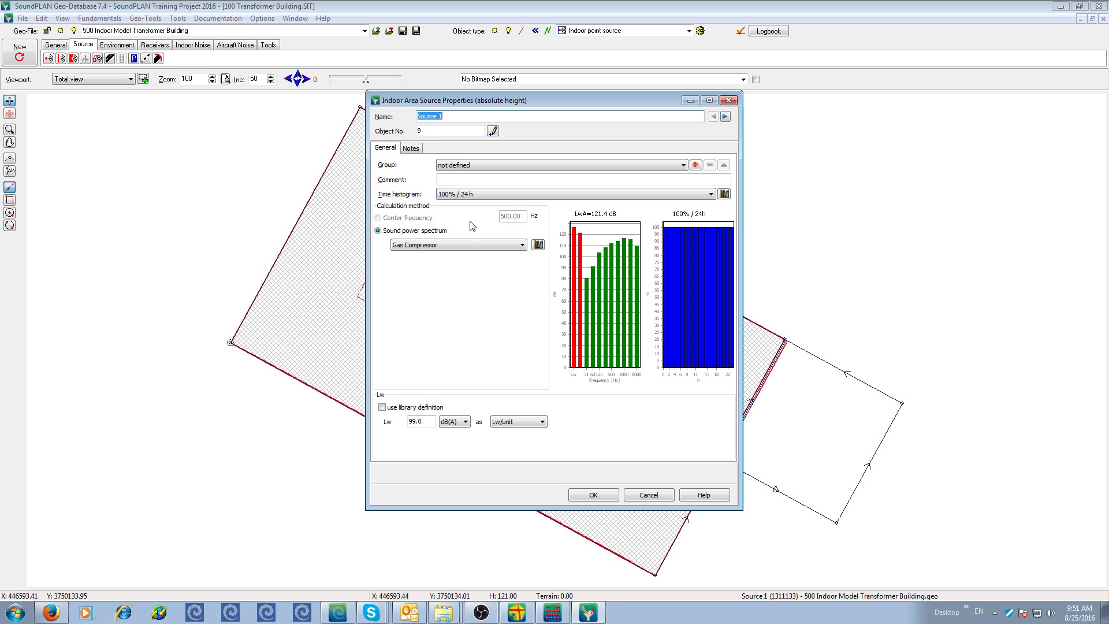
click(595, 495)
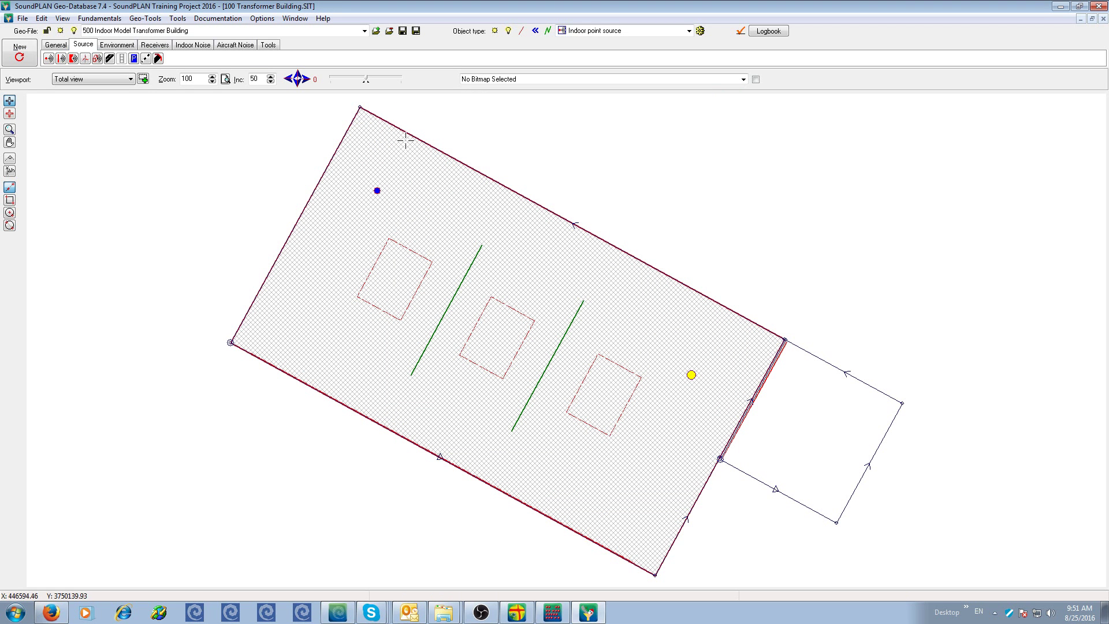
Pick the control room wall's indoor area source and open Transfer from Machine Room (54.0 dB(A)).
click(193, 46)
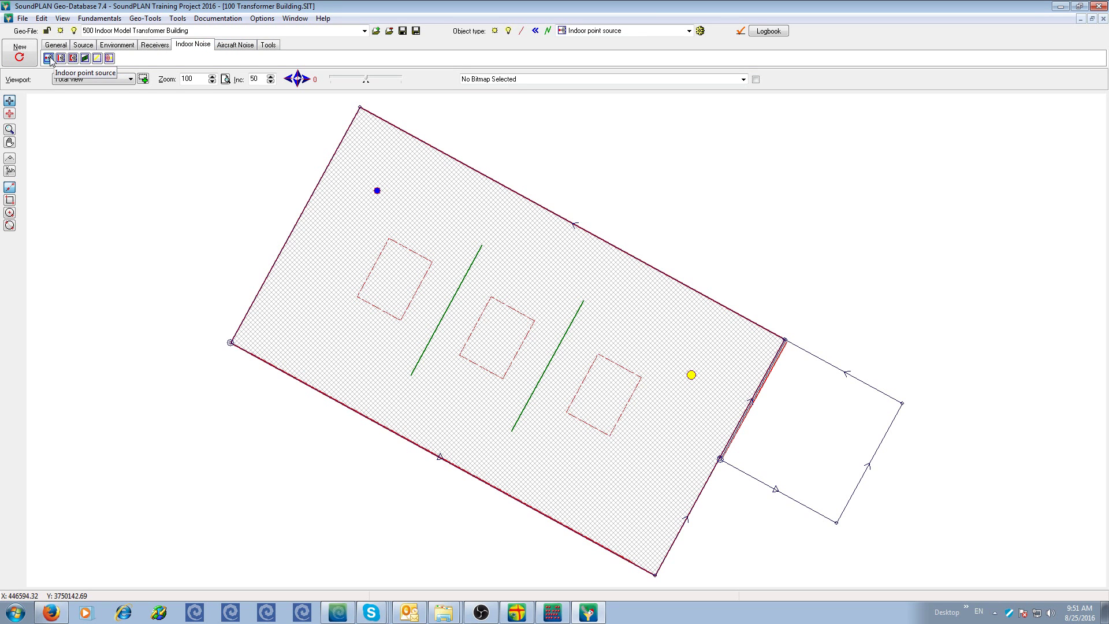
click(73, 58)
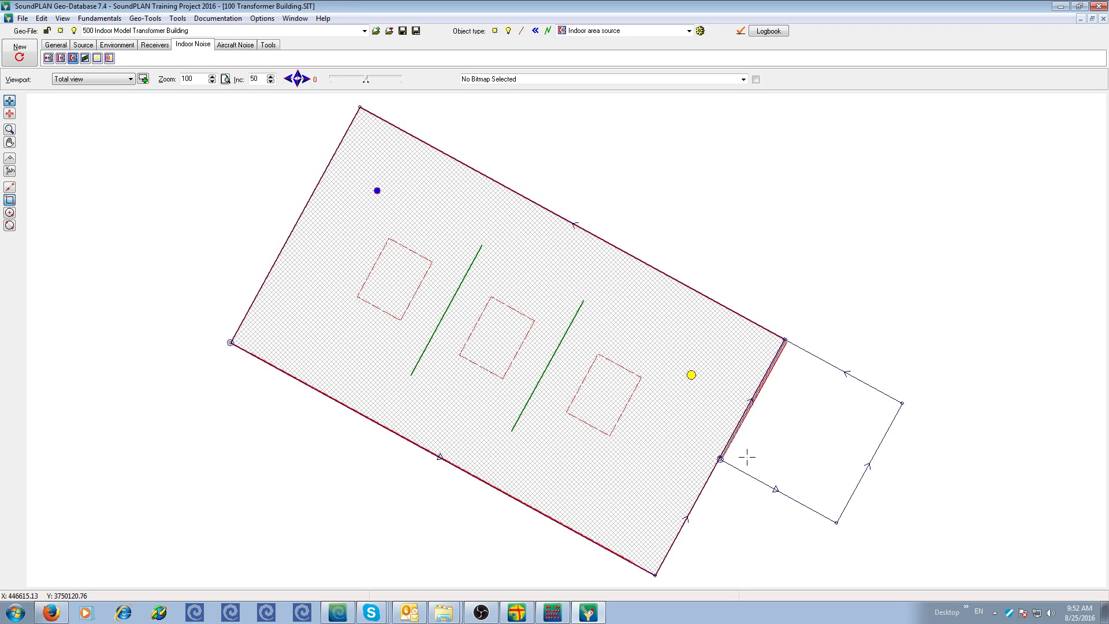
click(722, 460)
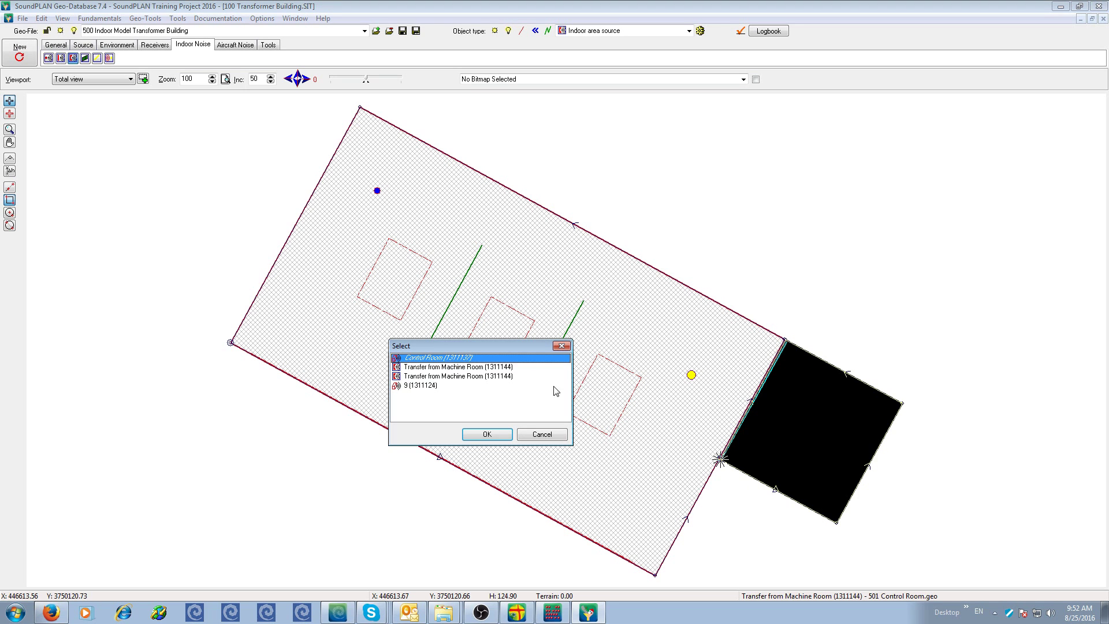
click(423, 368)
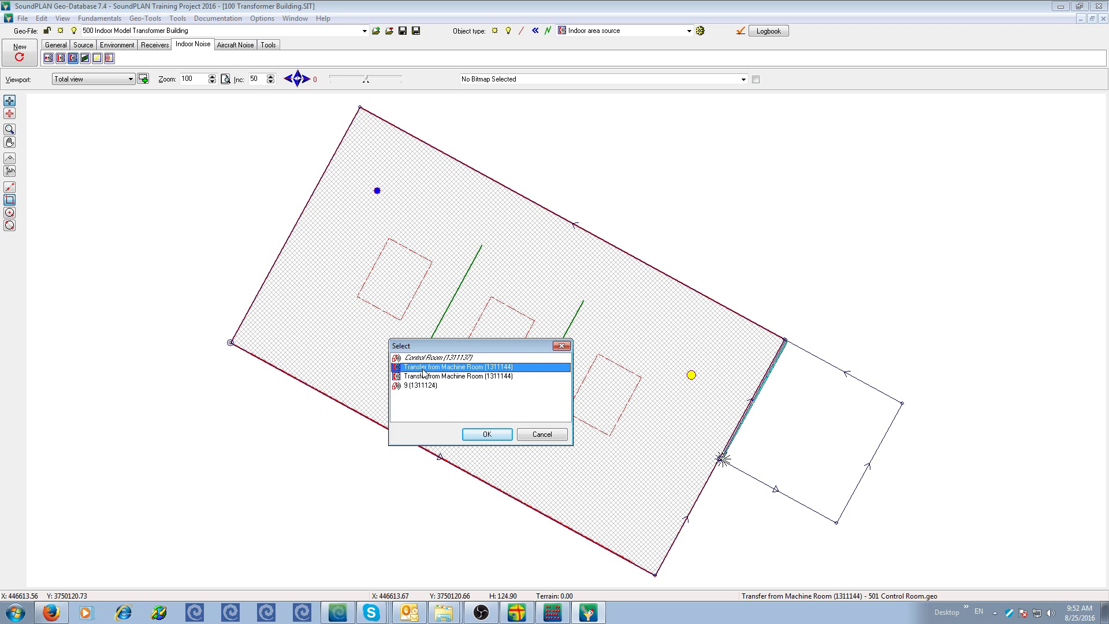
click(487, 434)
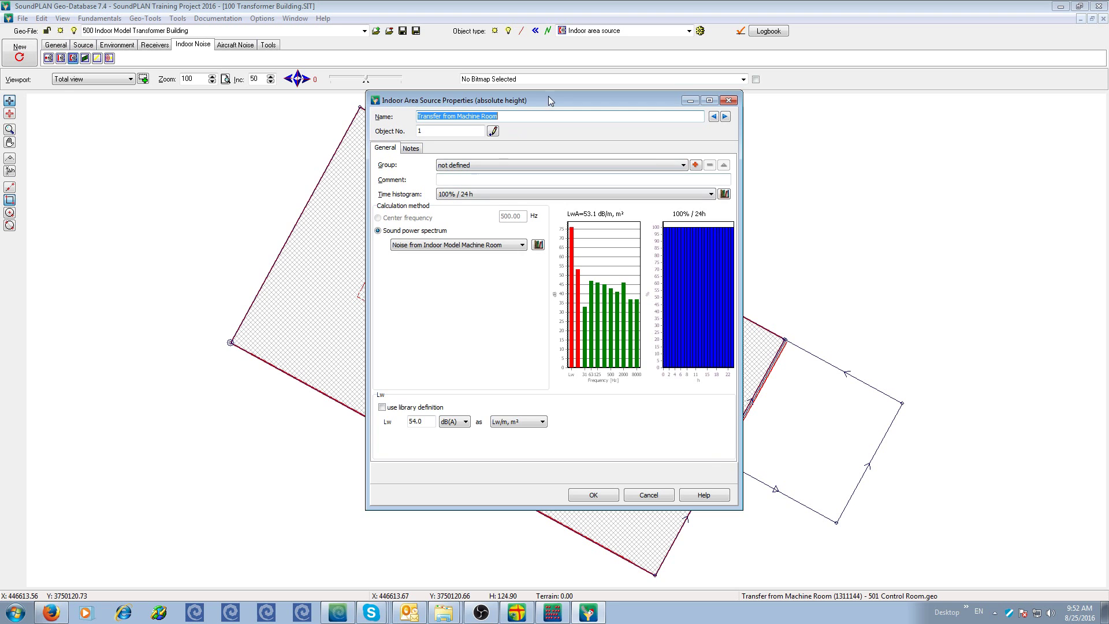
drag(549, 101, 371, 105)
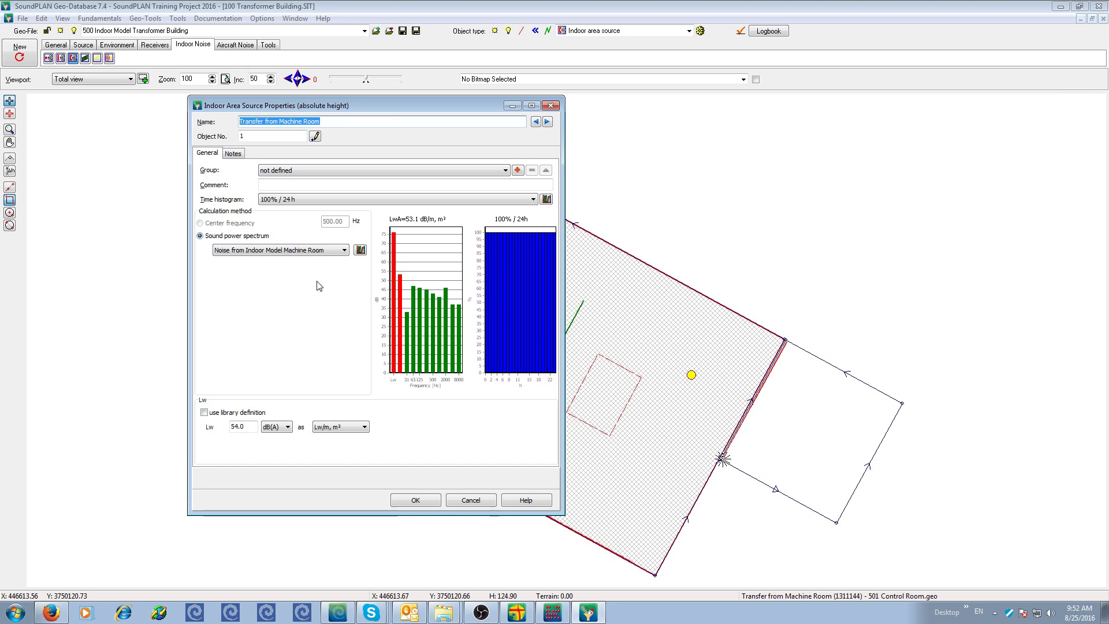
click(360, 250)
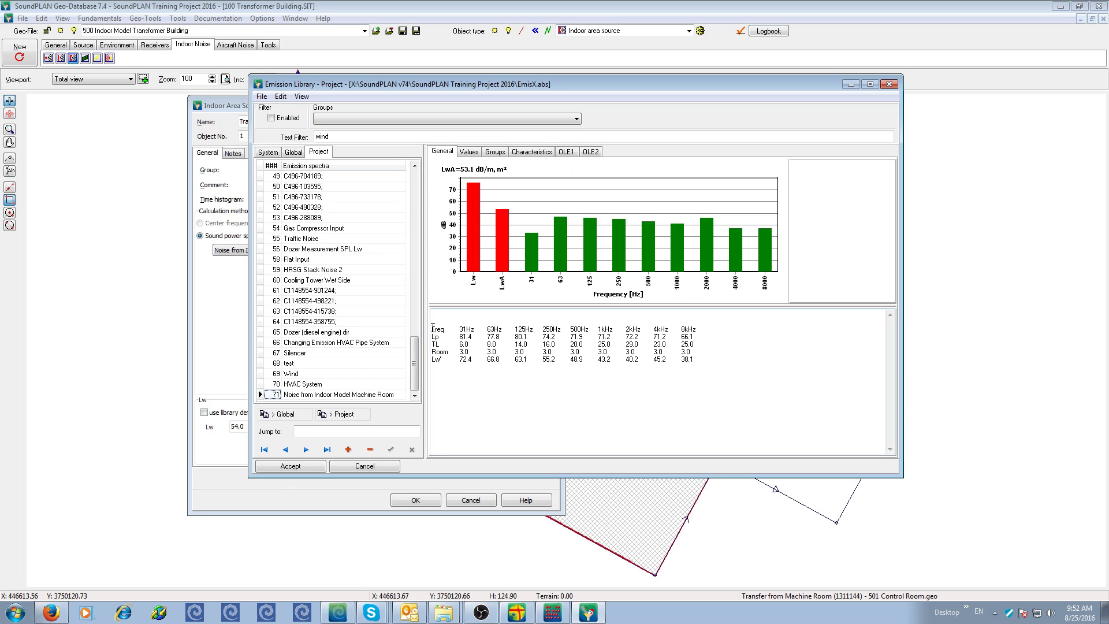
drag(433, 328, 431, 351)
drag(699, 359, 428, 363)
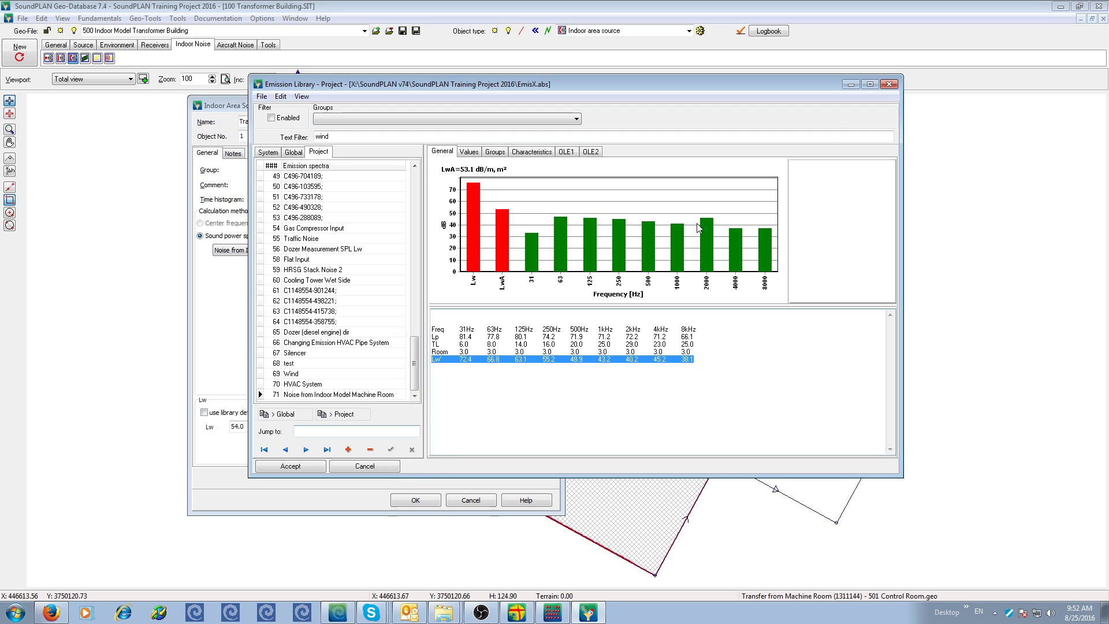
click(889, 84)
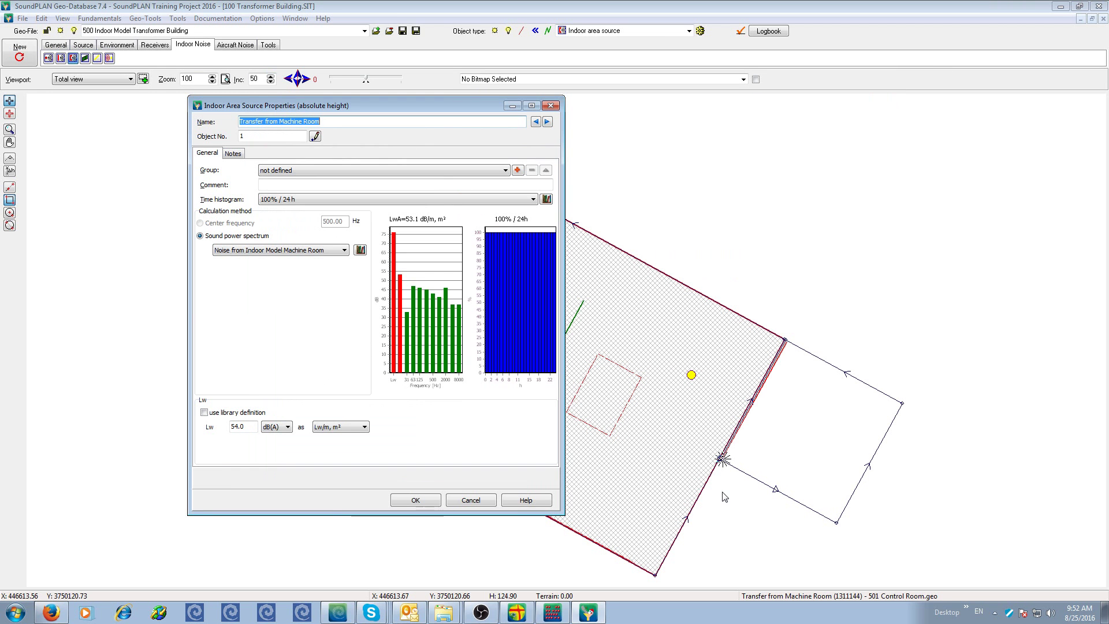
Confirm the area source, close the Geo-Database saving changes, and launch the Calculation kernel.
click(420, 500)
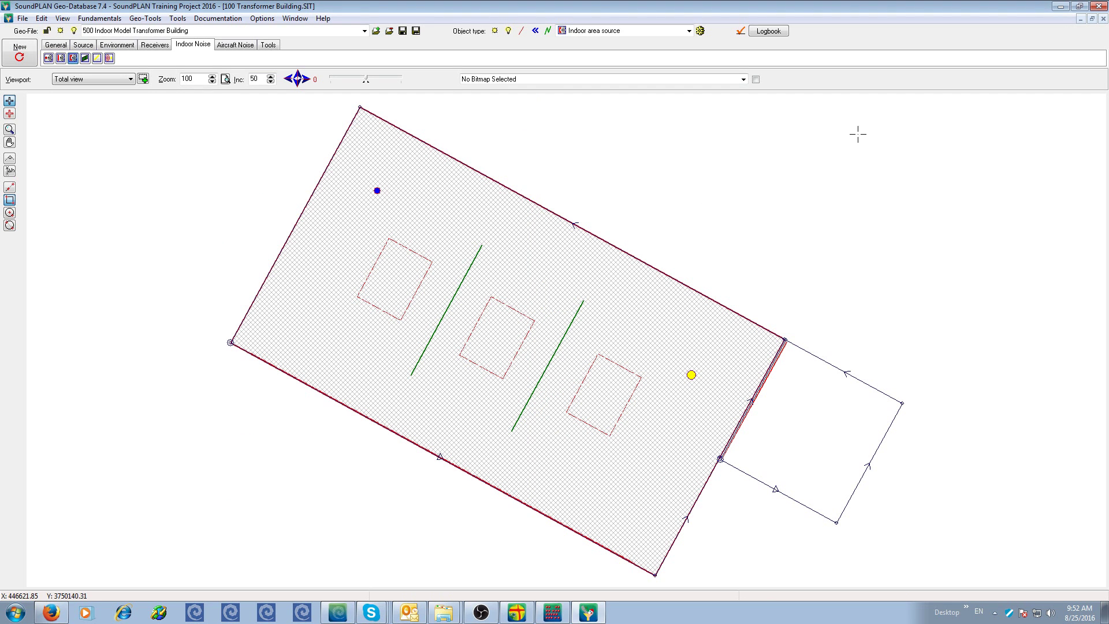
click(1099, 6)
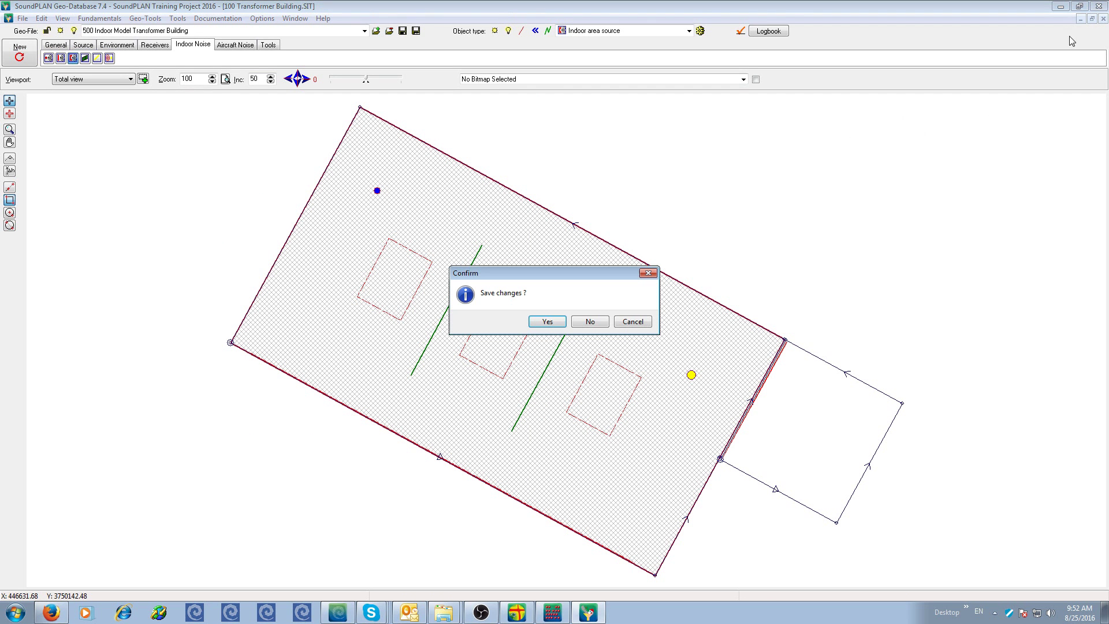
click(546, 321)
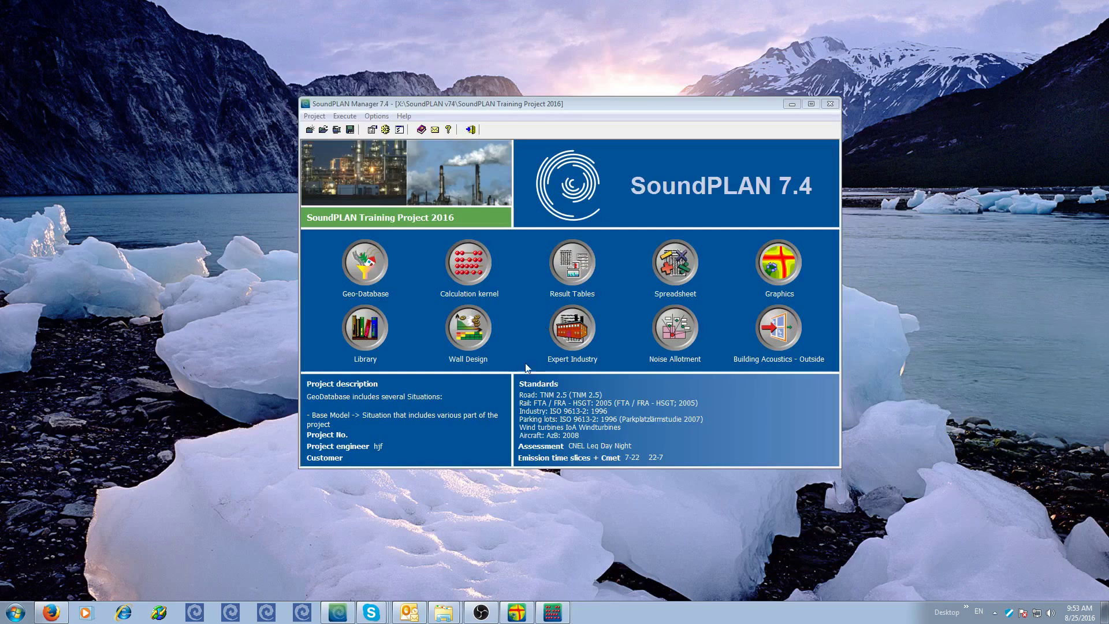
click(471, 267)
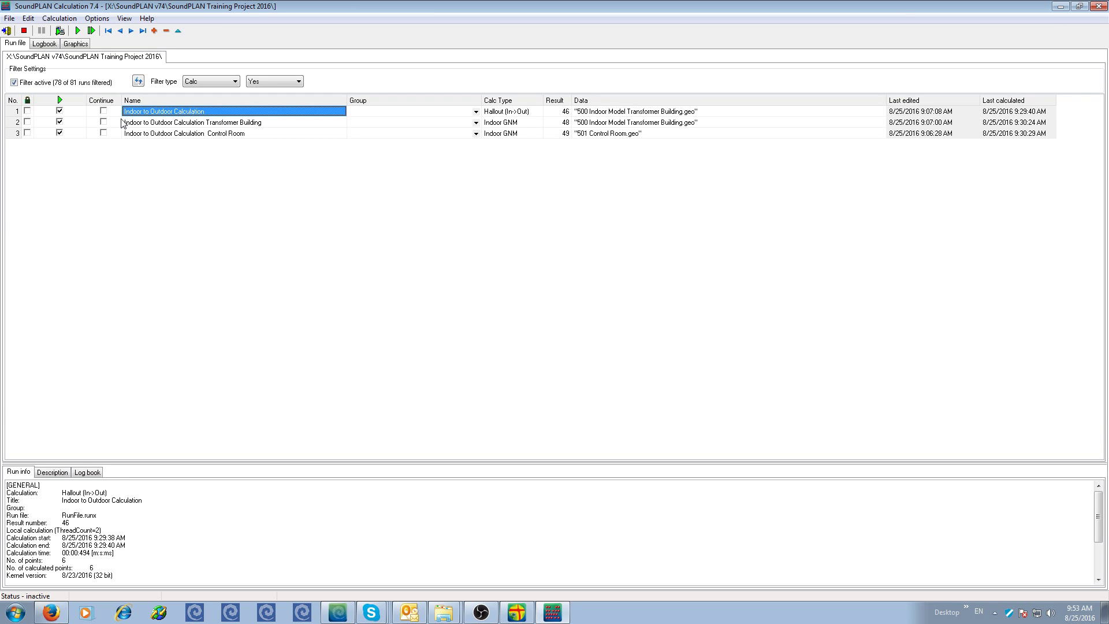
Open the Indoor to Outdoor Calculation run properties: Hallout (In->Out), result 46.
click(14, 82)
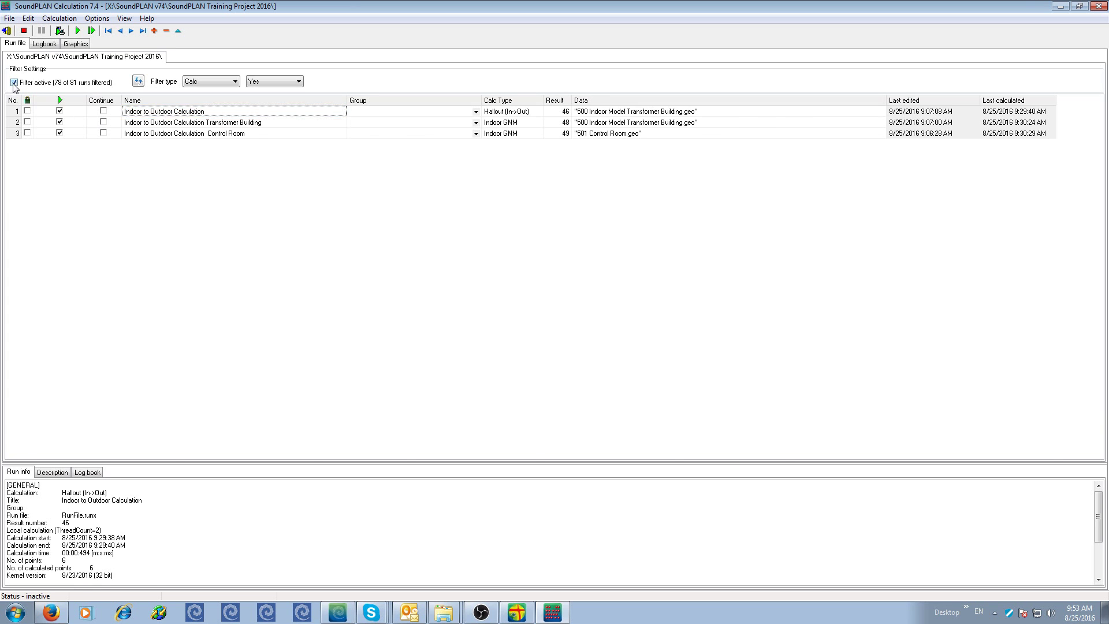
click(14, 83)
click(14, 82)
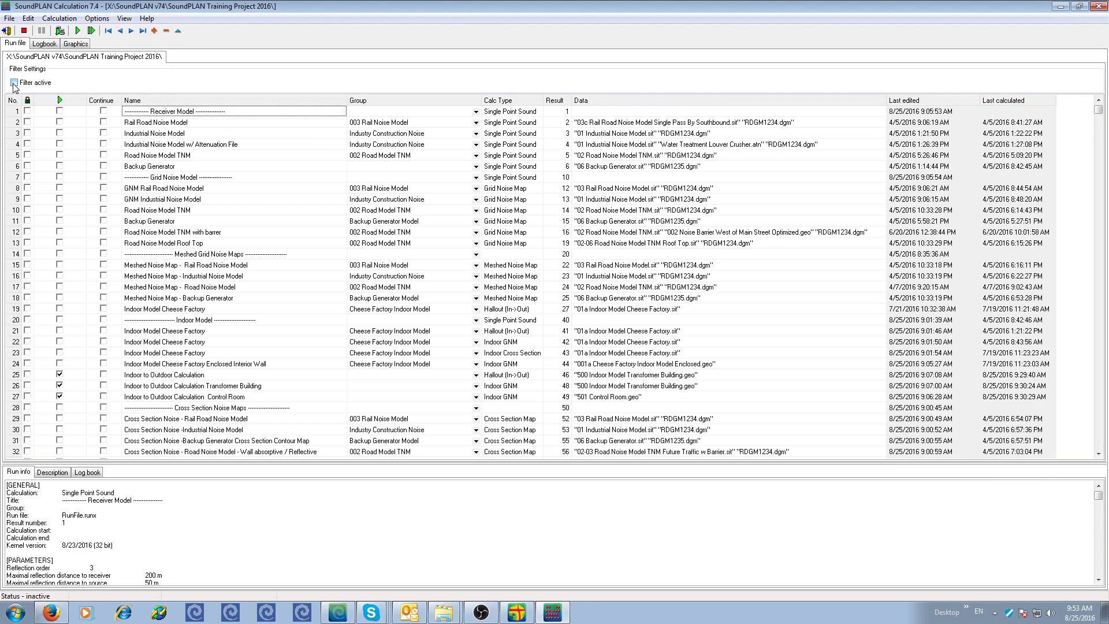
click(14, 83)
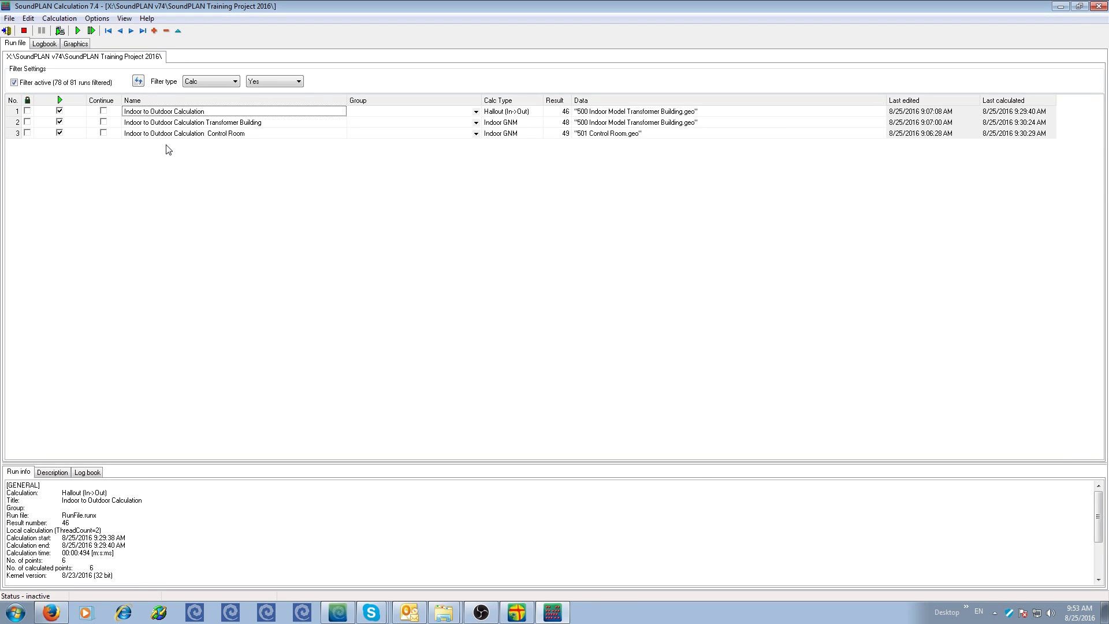
double_click(177, 112)
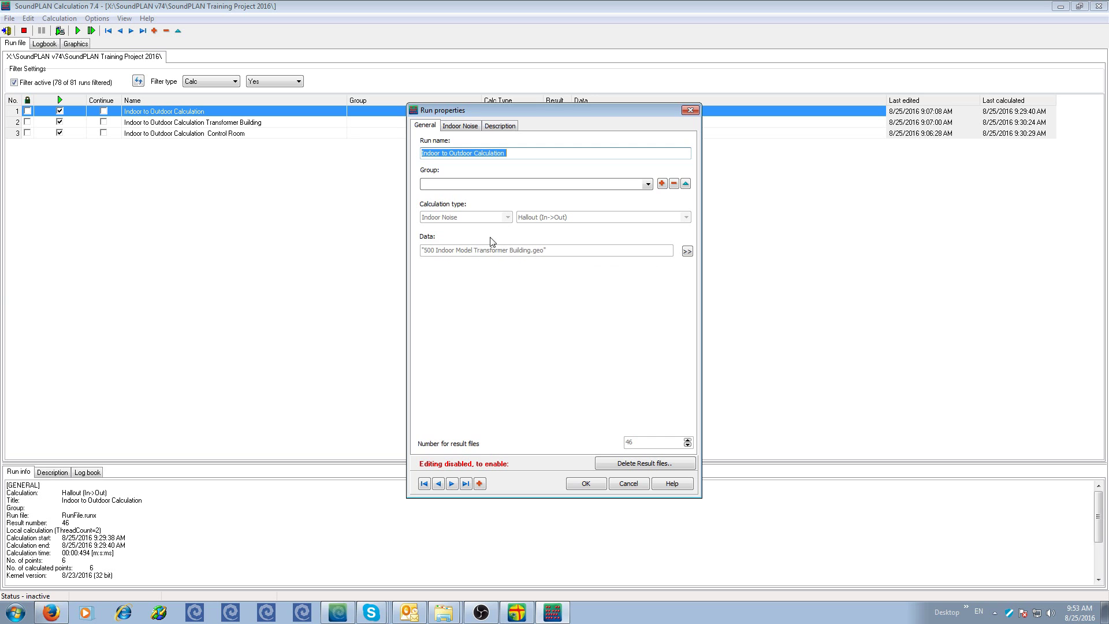
Review the indoor noise, general and grid map settings of the Transformer Building run.
click(461, 125)
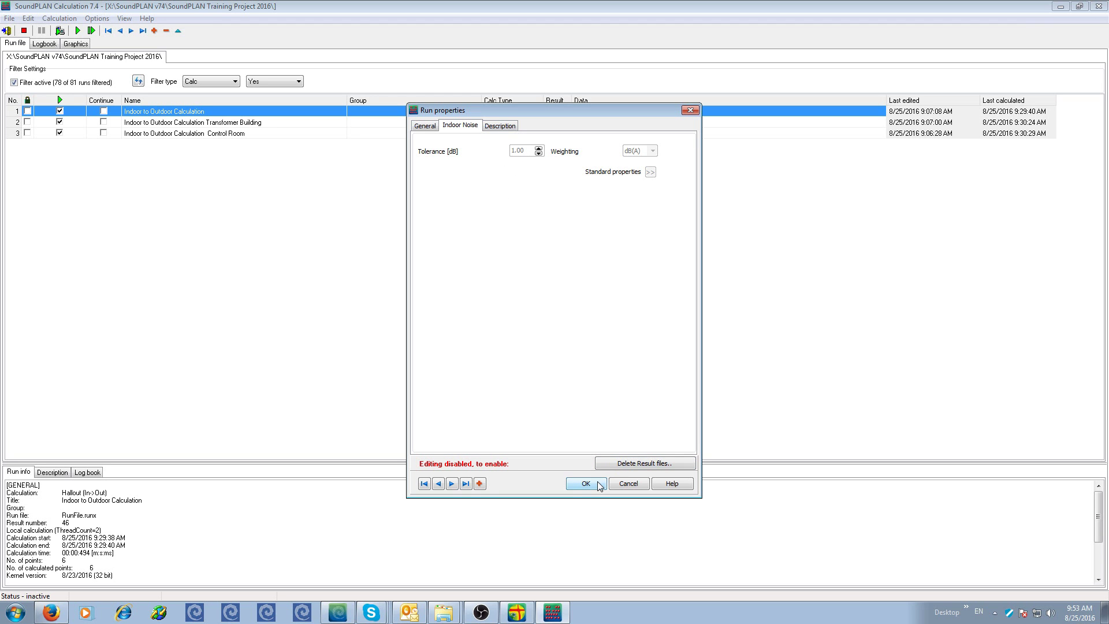
click(451, 484)
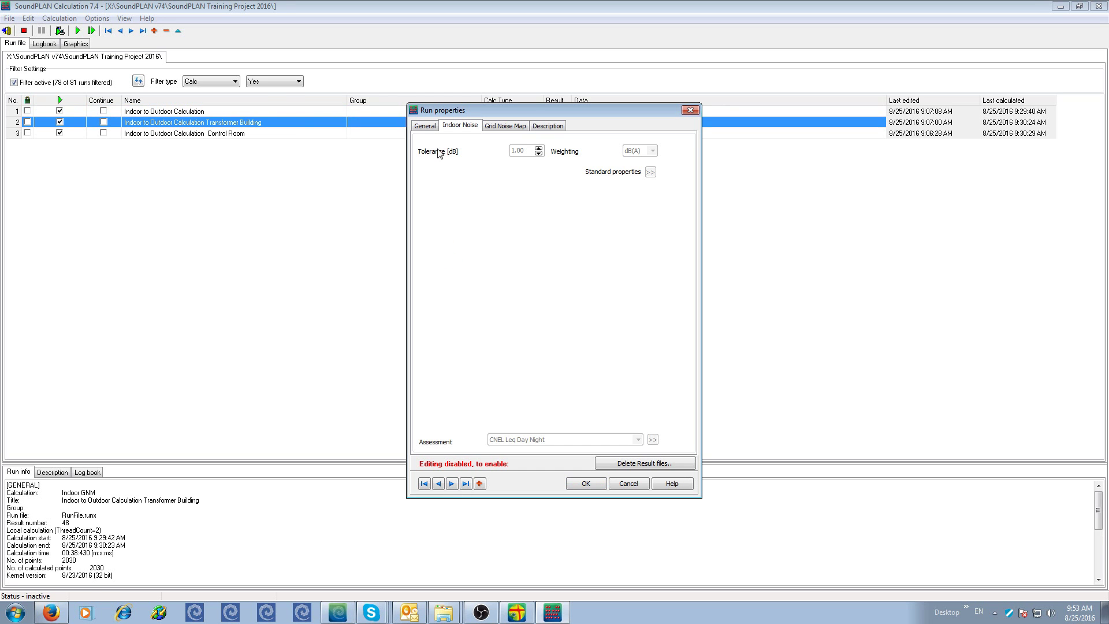
click(425, 126)
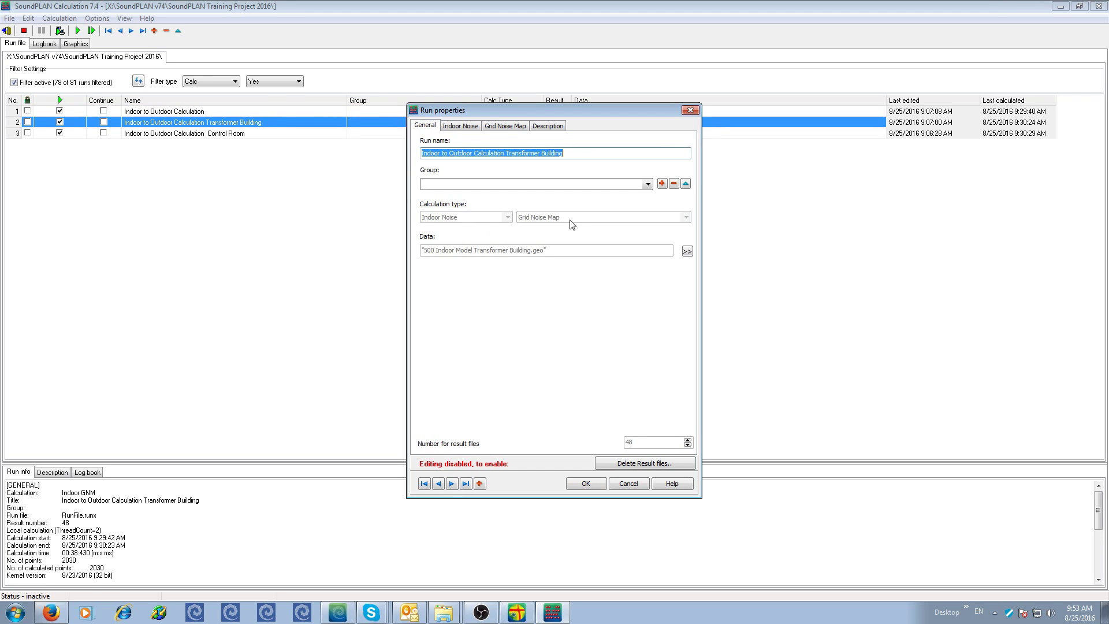
click(506, 126)
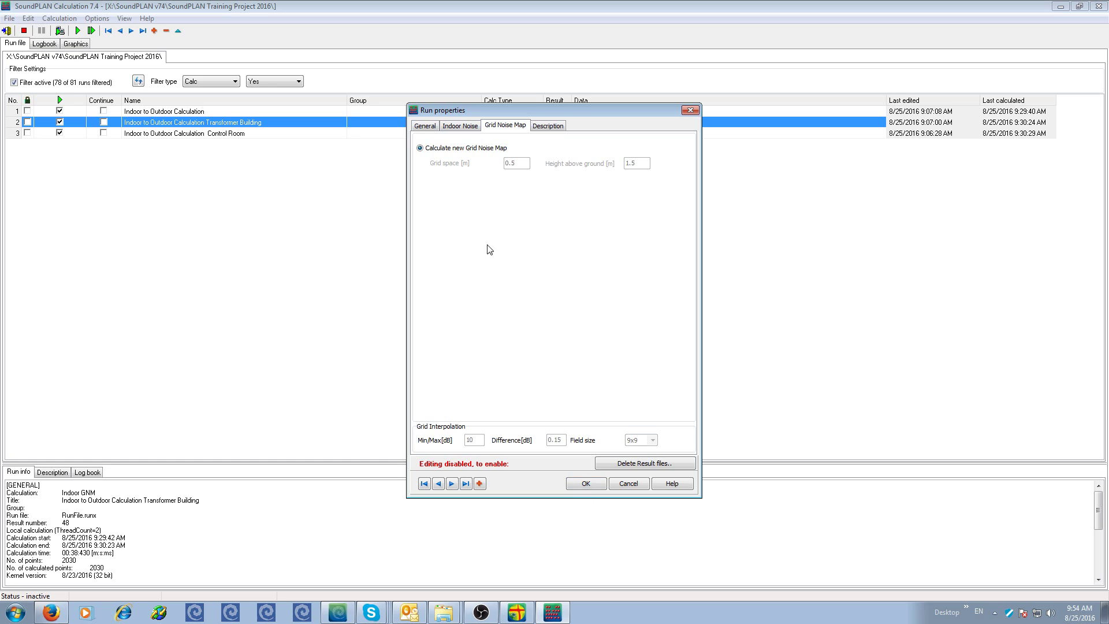
Delete the run's result 48 files and set indoor Tolerance [dB] to 2.
click(653, 464)
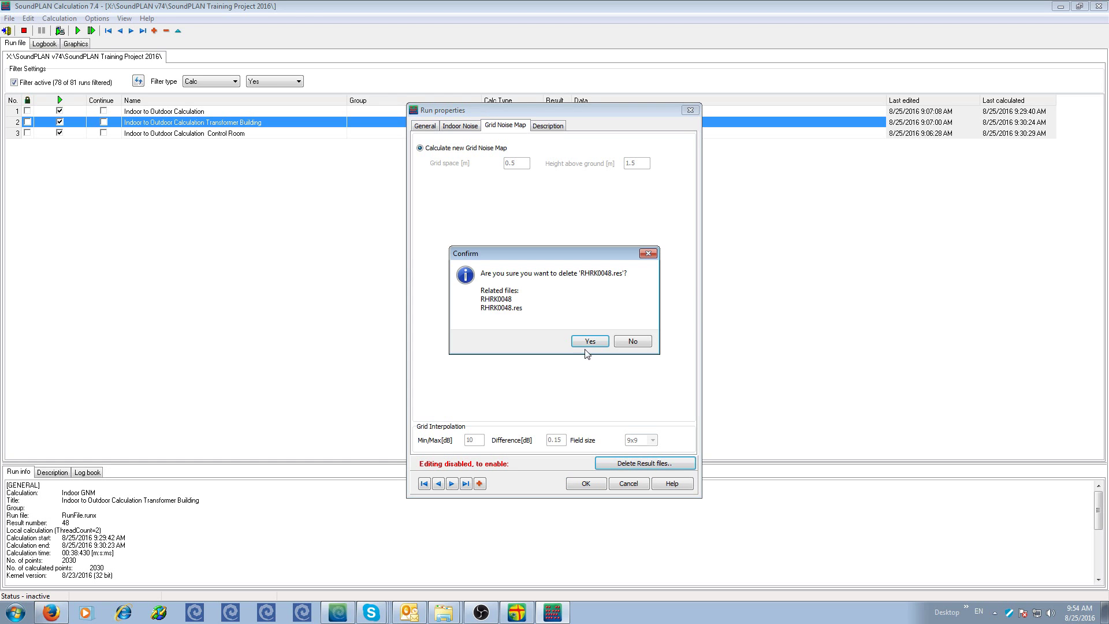
click(588, 342)
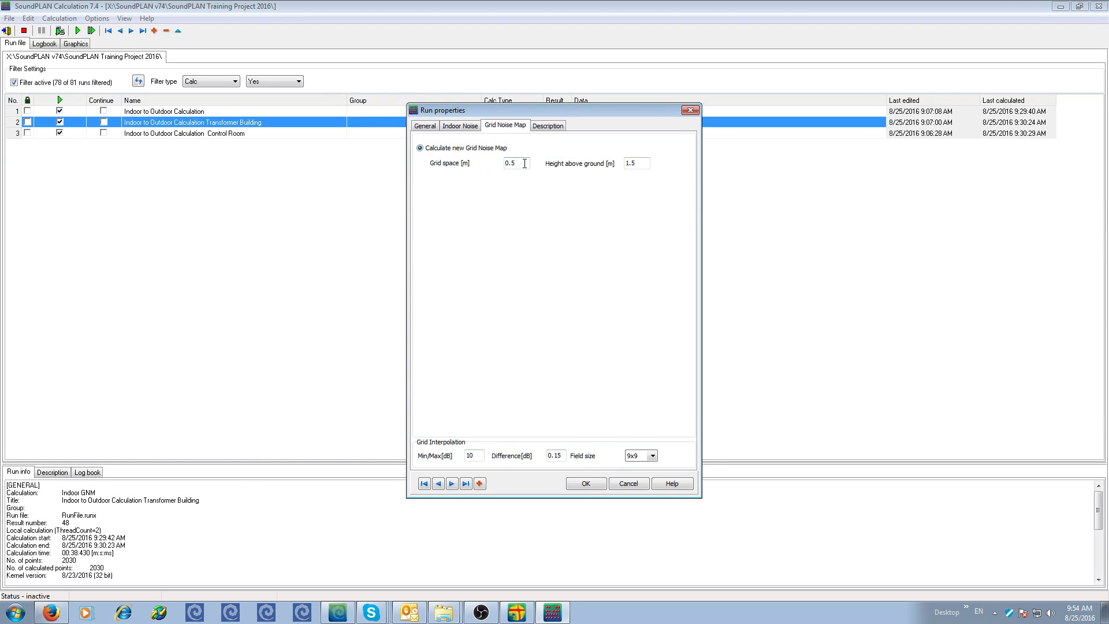
click(461, 126)
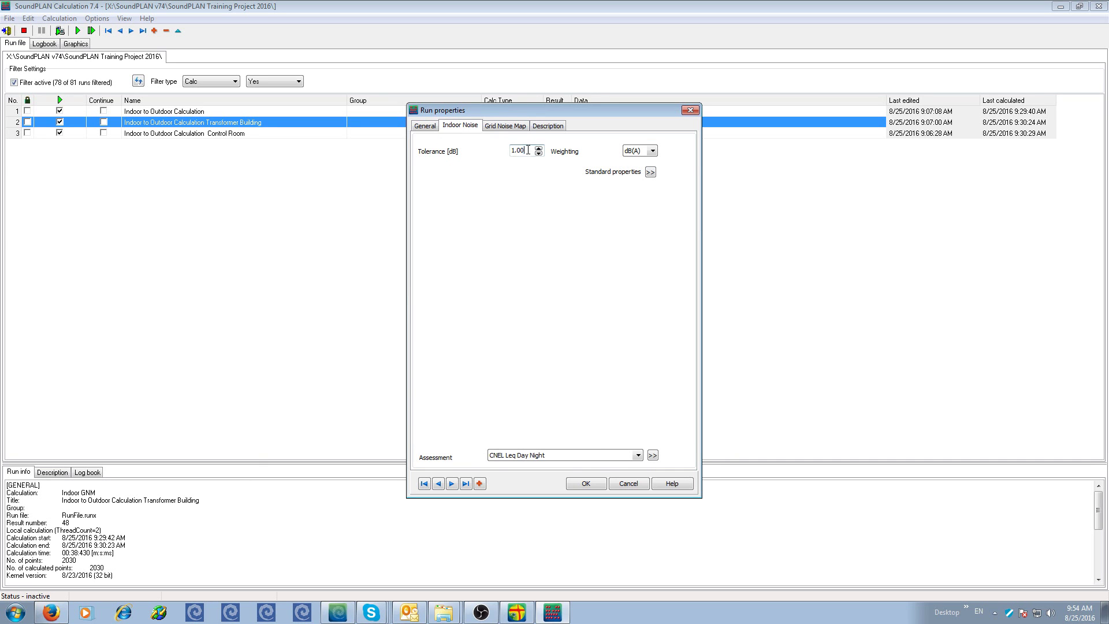
drag(528, 150, 469, 154)
text(2)
click(585, 489)
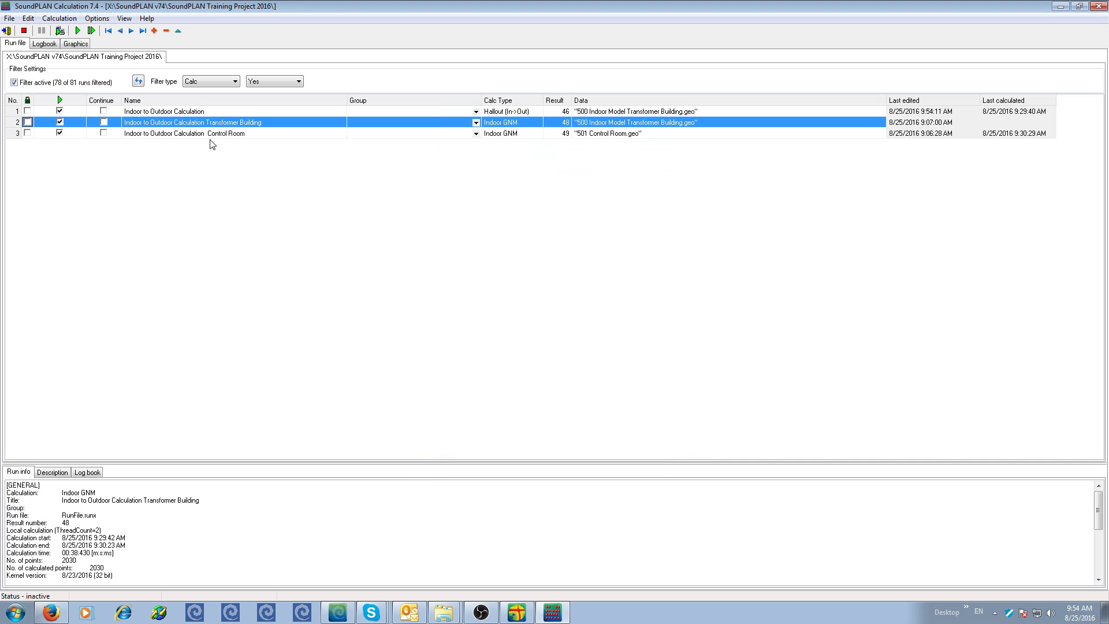
Recalculate the three runs, overwriting existing results, and dismiss the finished report.
click(174, 113)
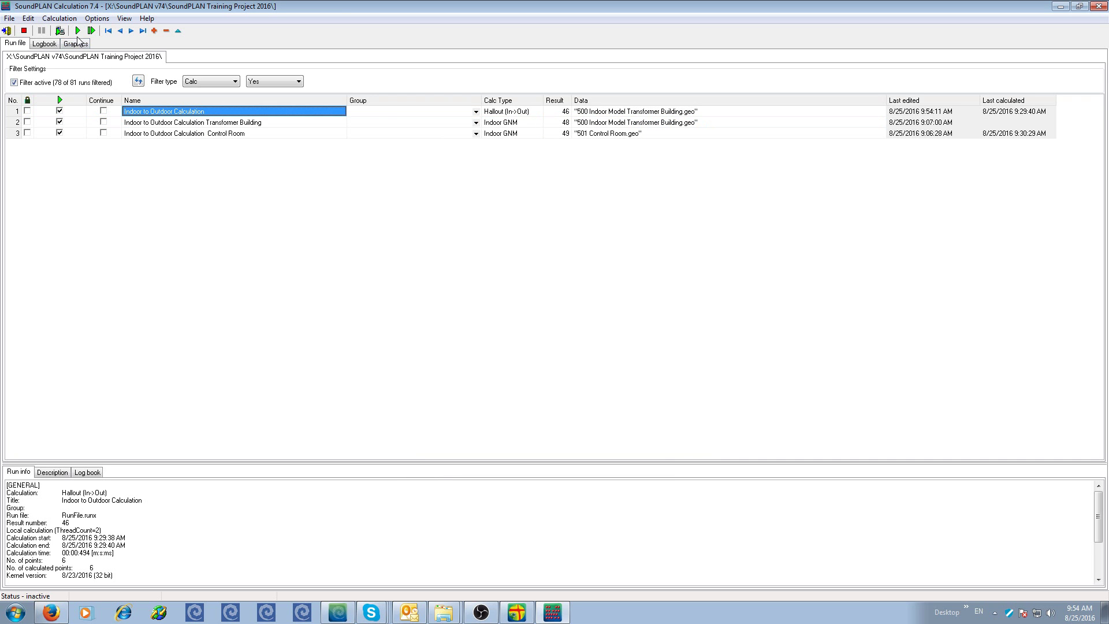
click(76, 44)
click(78, 31)
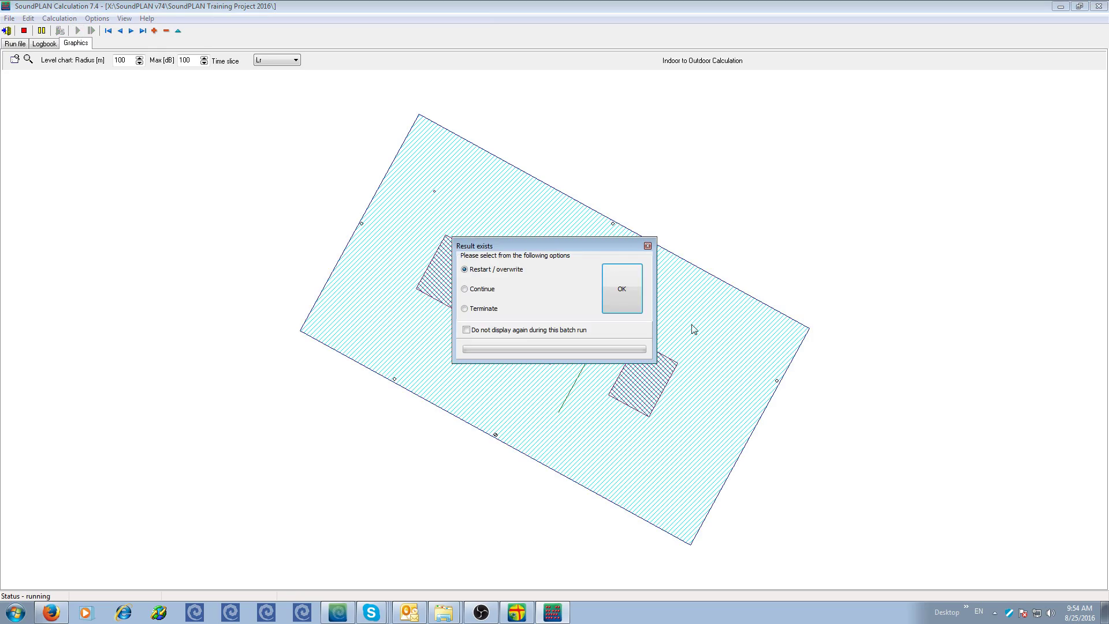
click(622, 288)
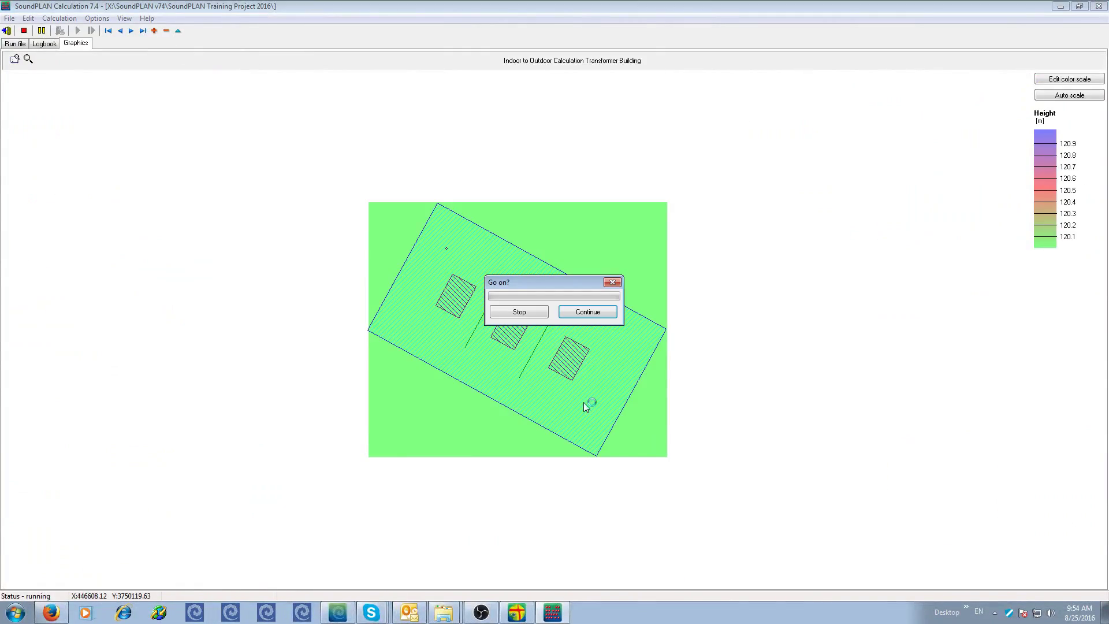
click(587, 312)
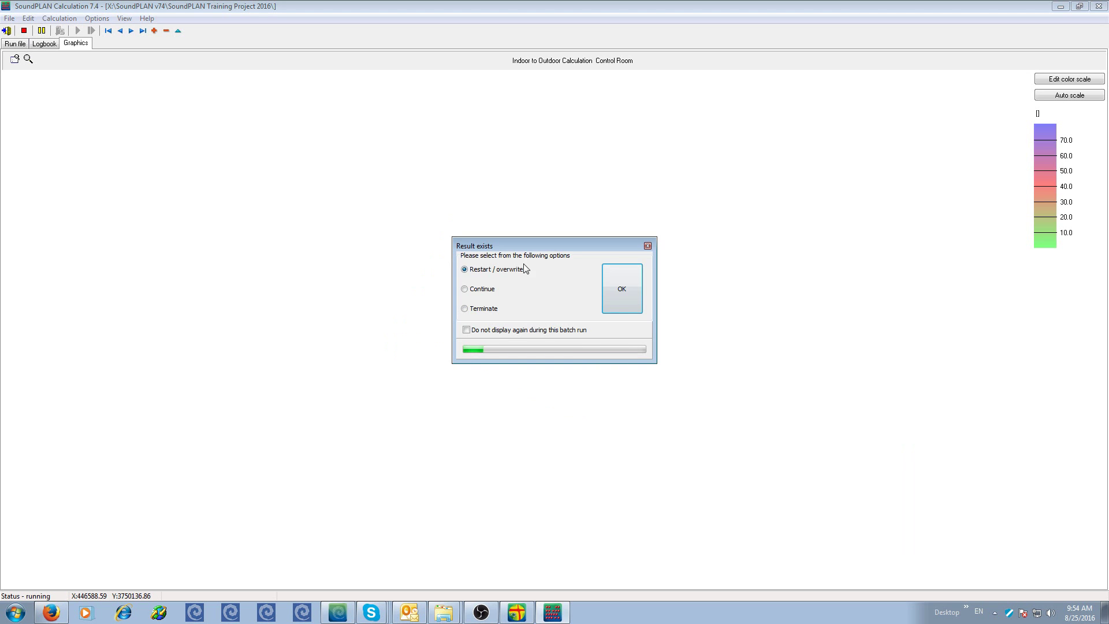
click(622, 288)
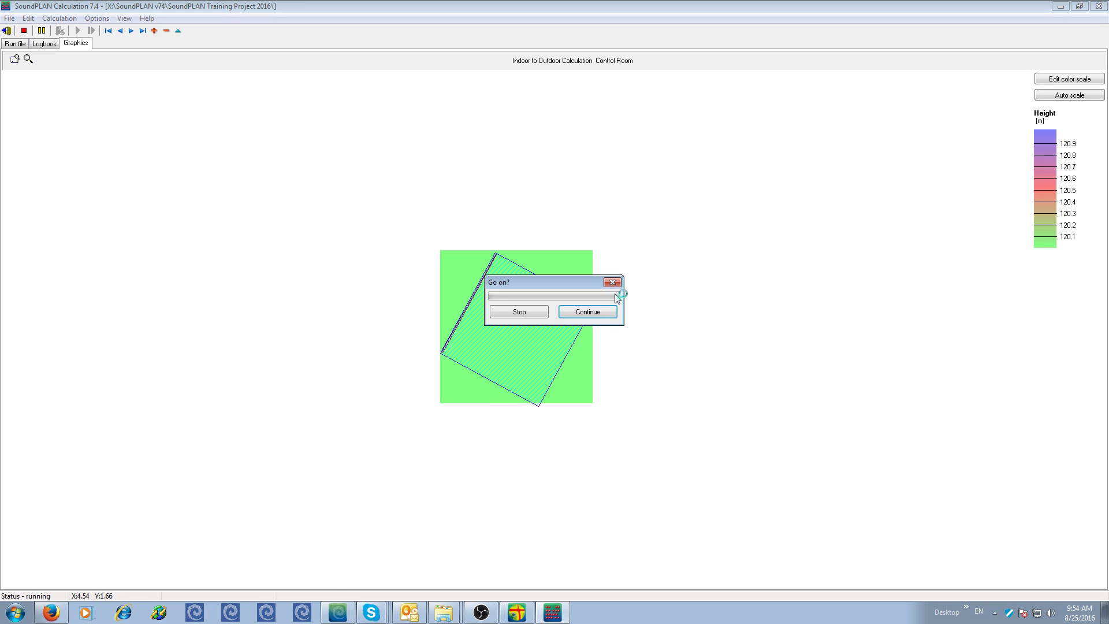
click(612, 314)
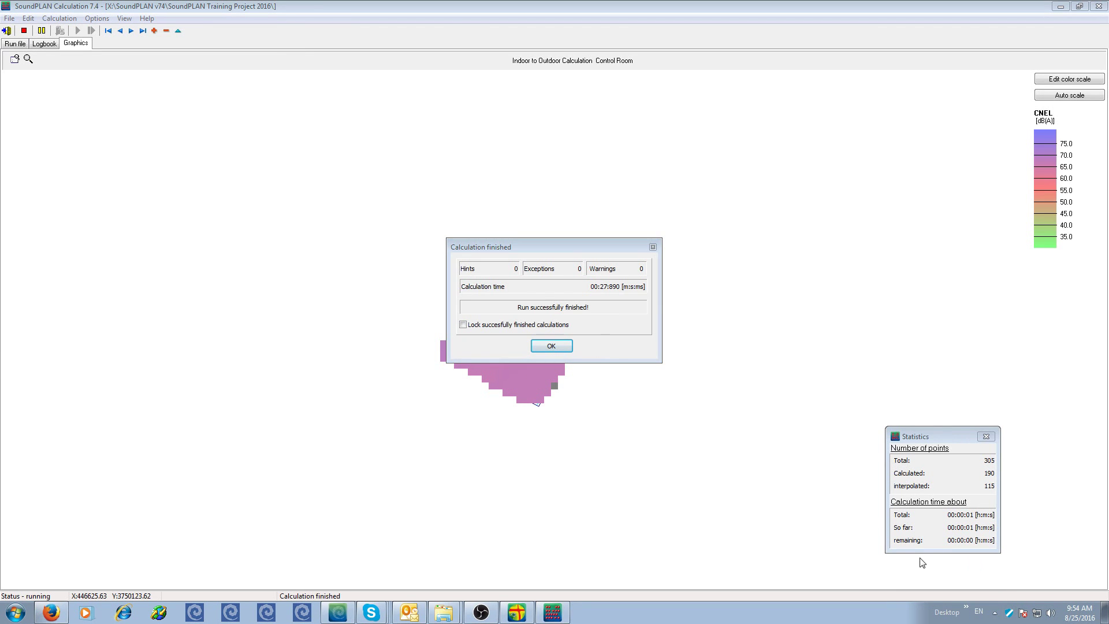
click(555, 347)
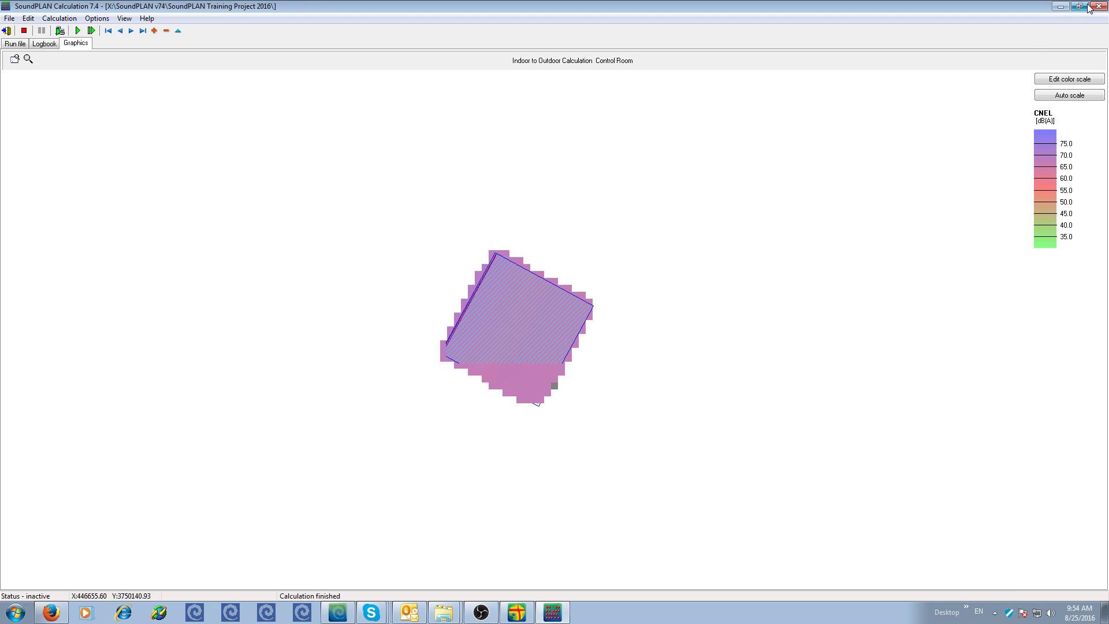
Switch to SoundPLAN Graphics and update the Map 50 data with the new results.
click(1061, 7)
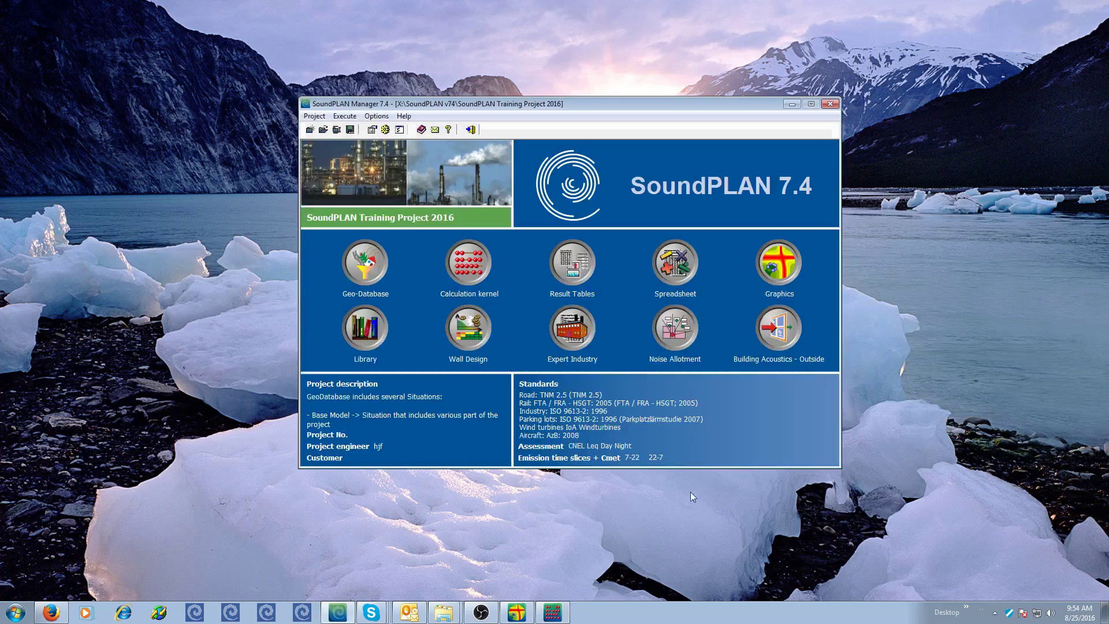
click(517, 613)
click(8, 18)
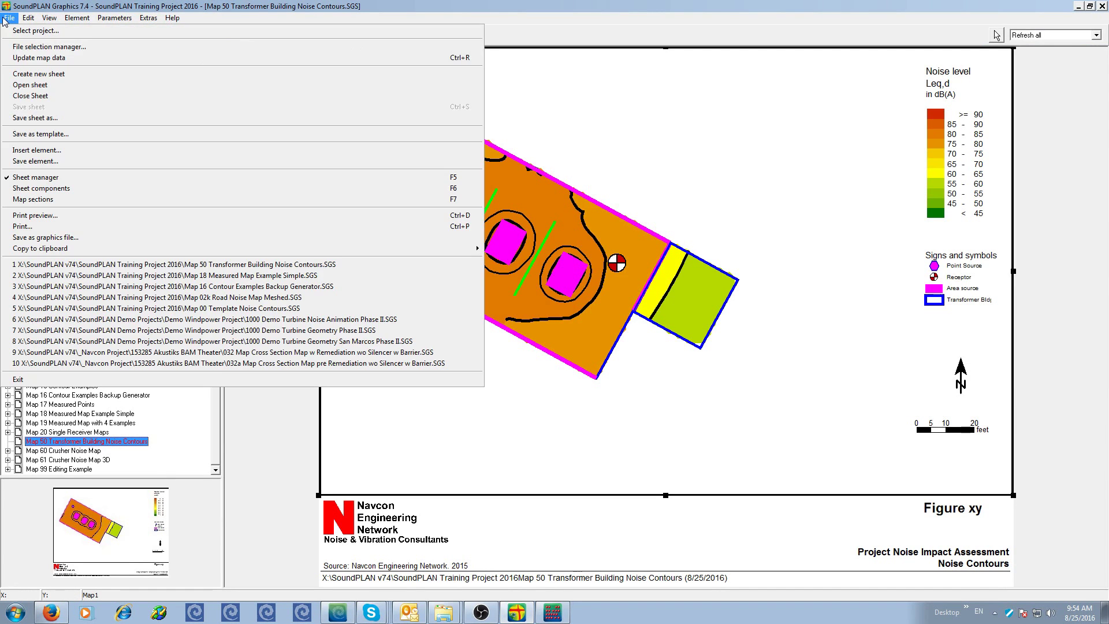
click(28, 58)
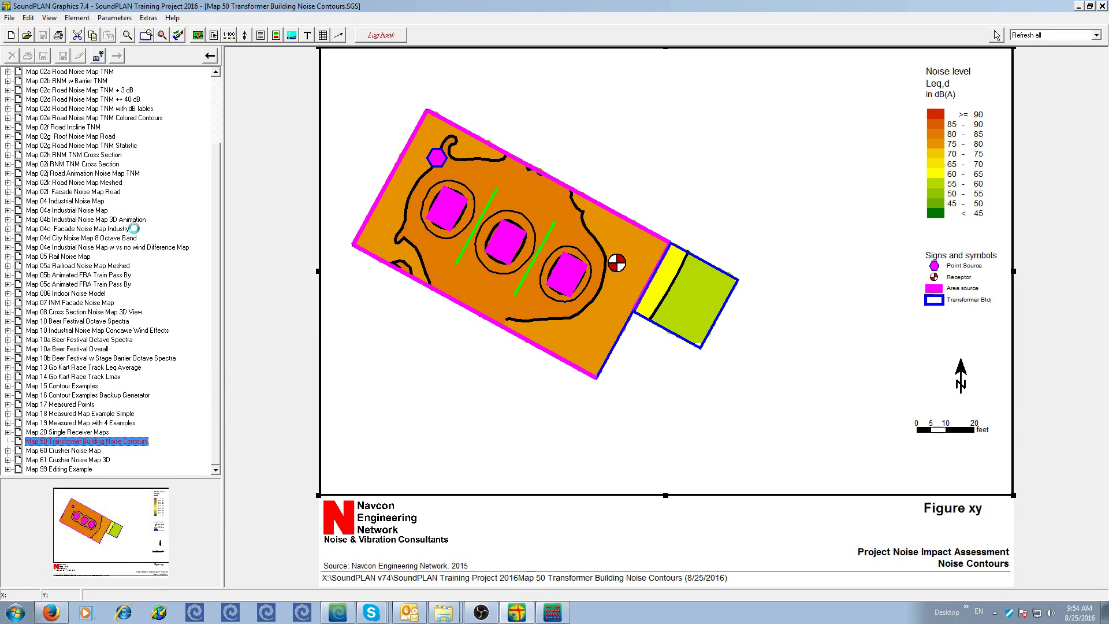
Adjust the Area source object type so sources show as pink outlines.
right_click(571, 138)
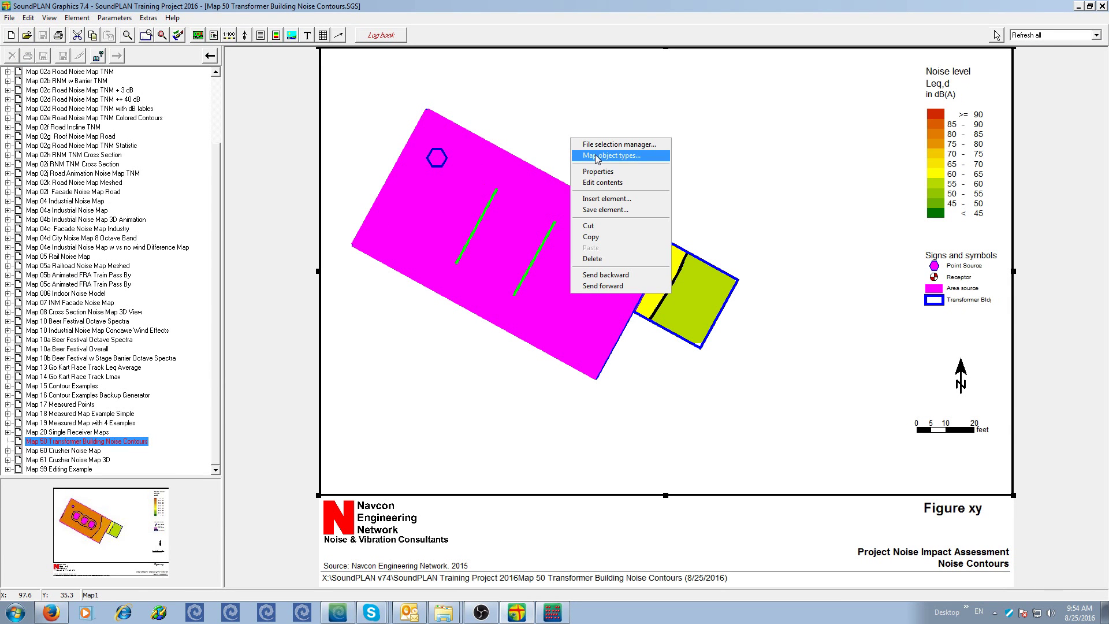
click(597, 156)
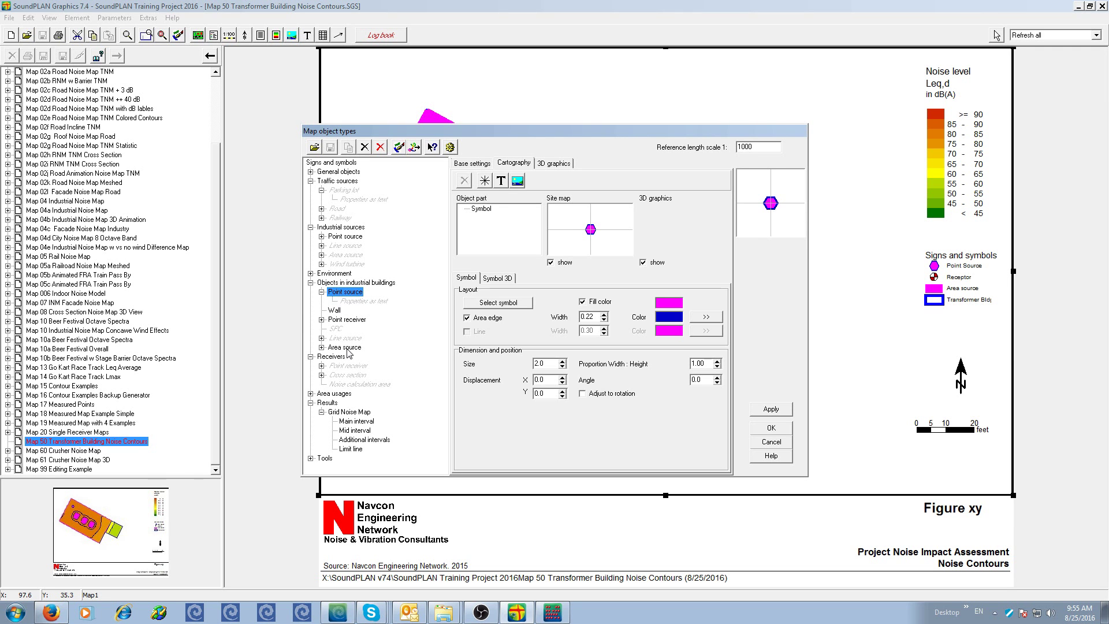
click(347, 349)
click(472, 165)
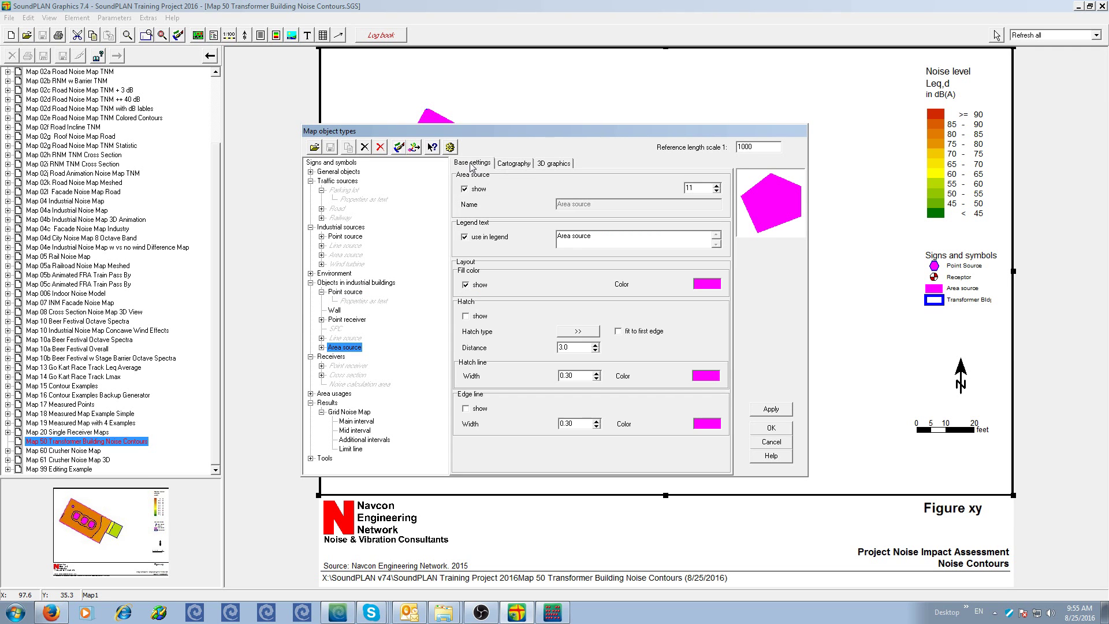
key(Return)
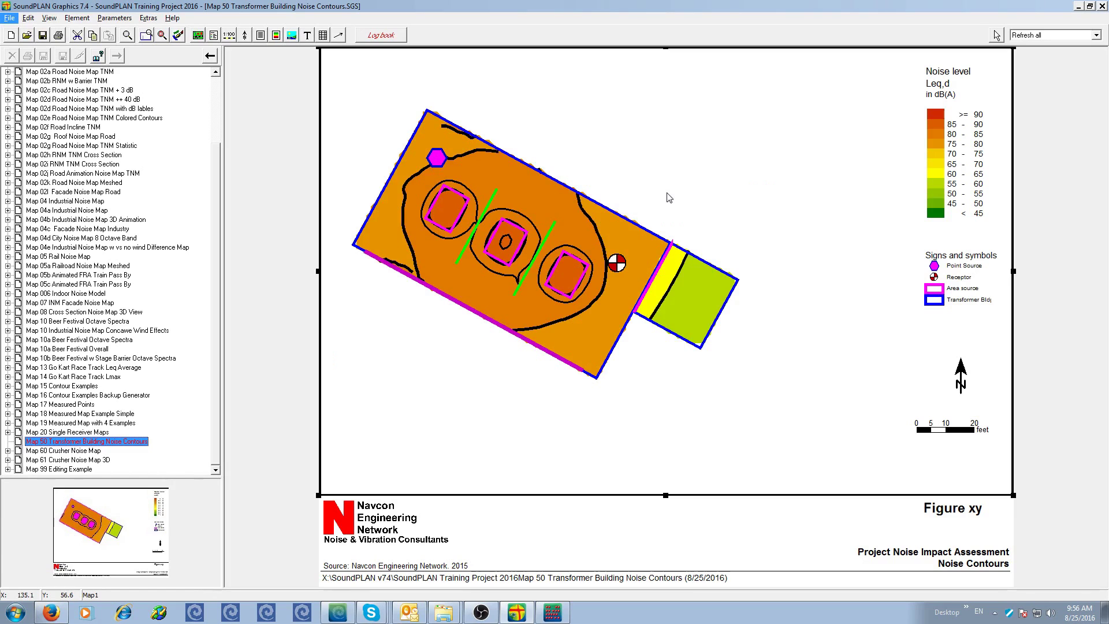